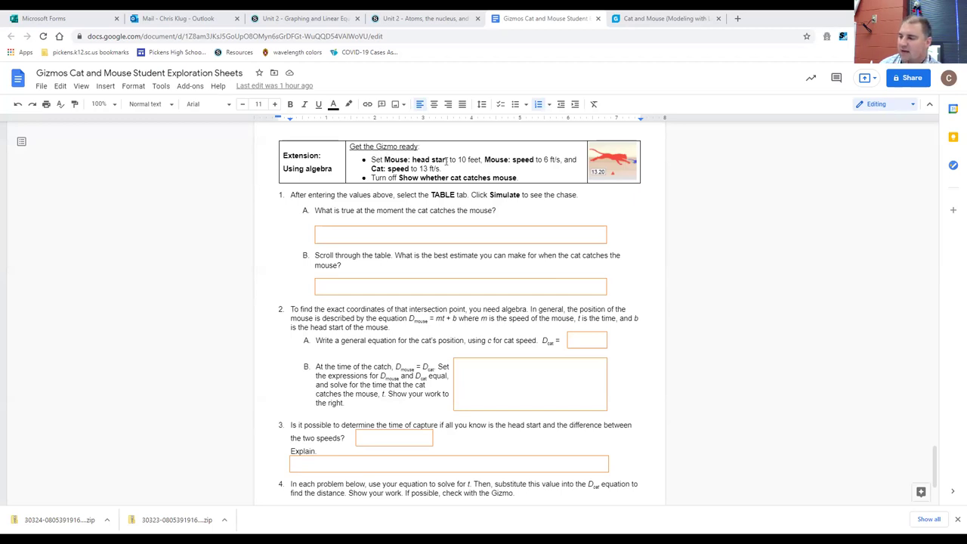
Compare the worksheet with the Cat and Mouse simulation, switching back and forth several times
{"action": "left_click", "coordinate": [644, 18]}
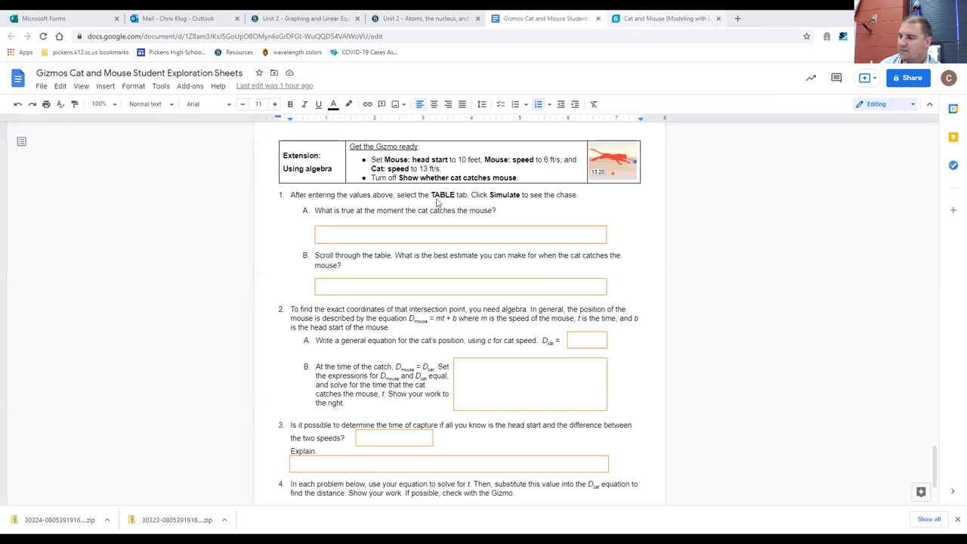
{"action": "left_click", "coordinate": [551, 19]}
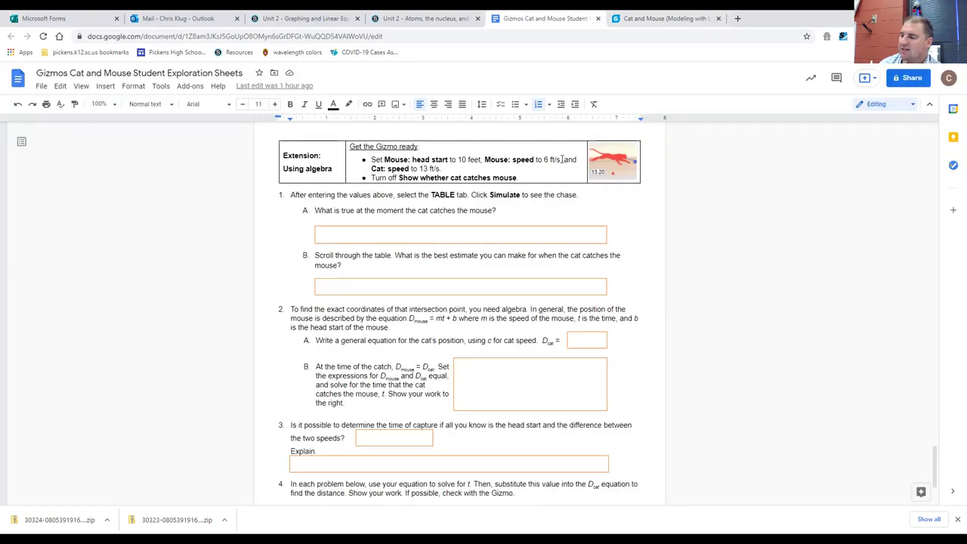
{"action": "left_click", "coordinate": [669, 19]}
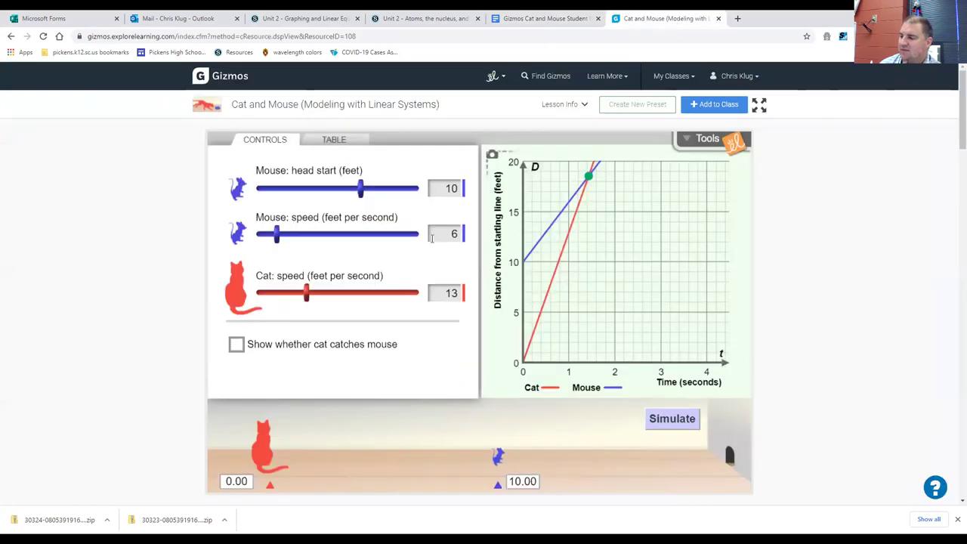
{"action": "left_click", "coordinate": [548, 18]}
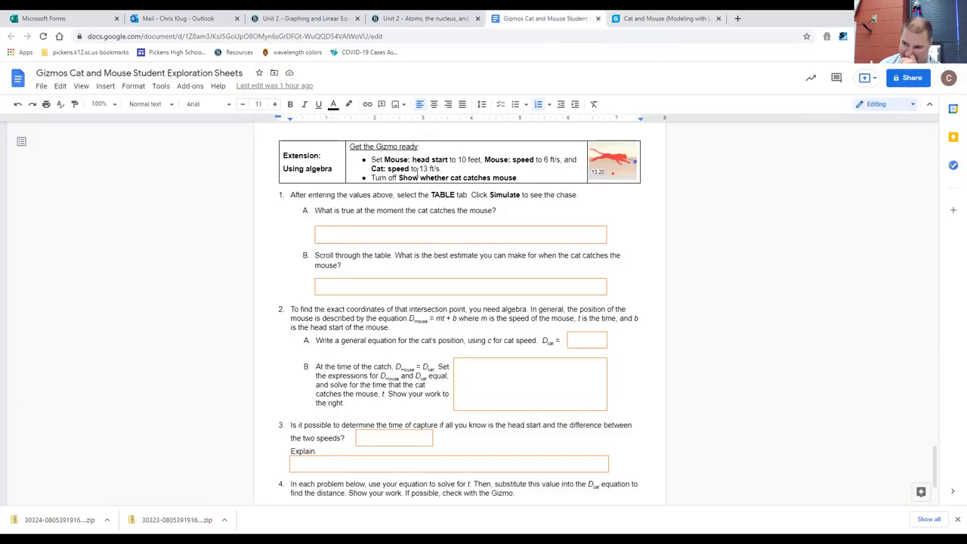
{"action": "left_click", "coordinate": [641, 18]}
{"action": "key", "text": "ctrl+shift+Tab"}
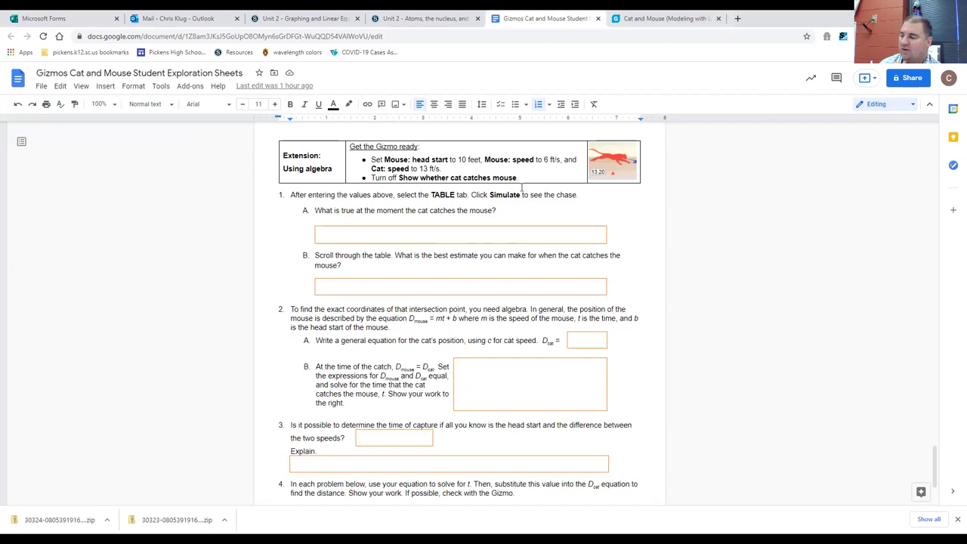
{"action": "left_click", "coordinate": [678, 21]}
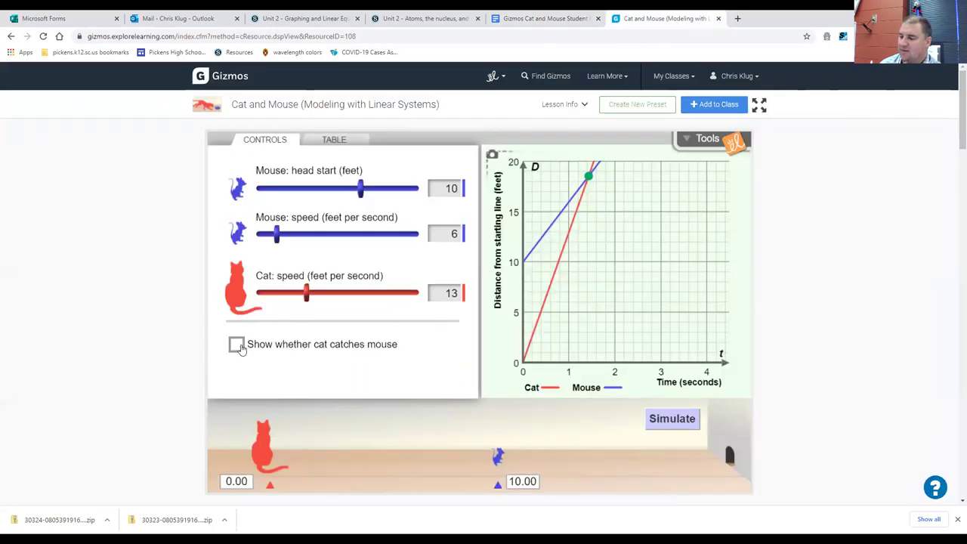
{"action": "left_click", "coordinate": [554, 17]}
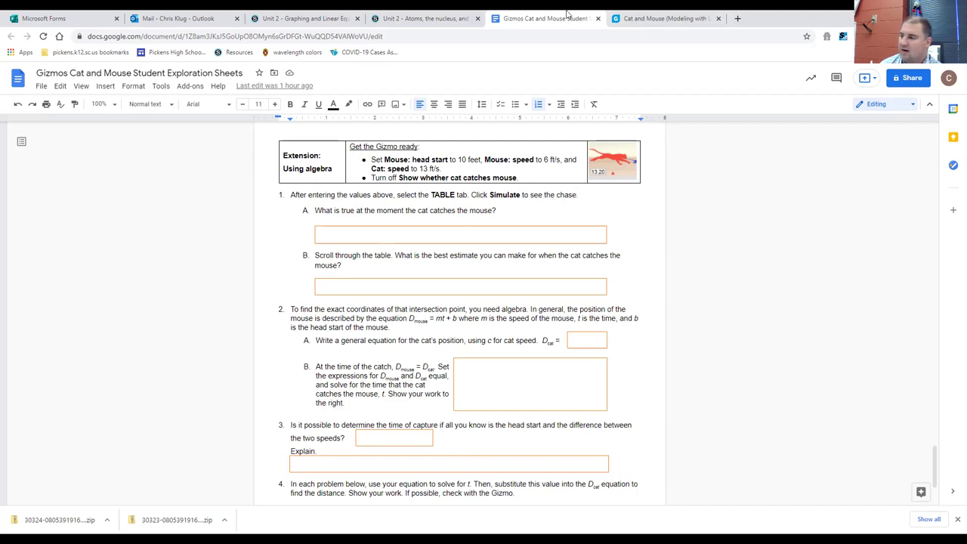
{"action": "left_click", "coordinate": [654, 18]}
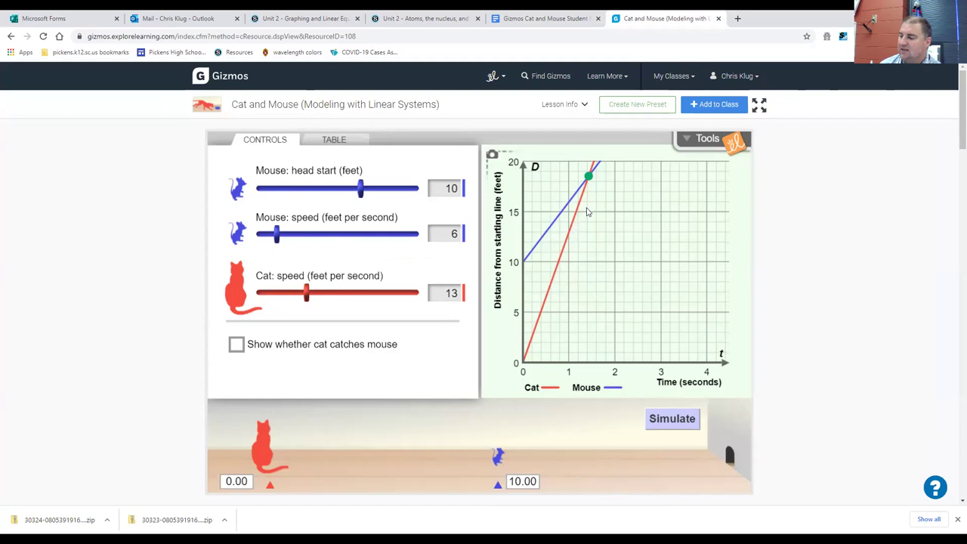
{"action": "mouse_move", "coordinate": [589, 177]}
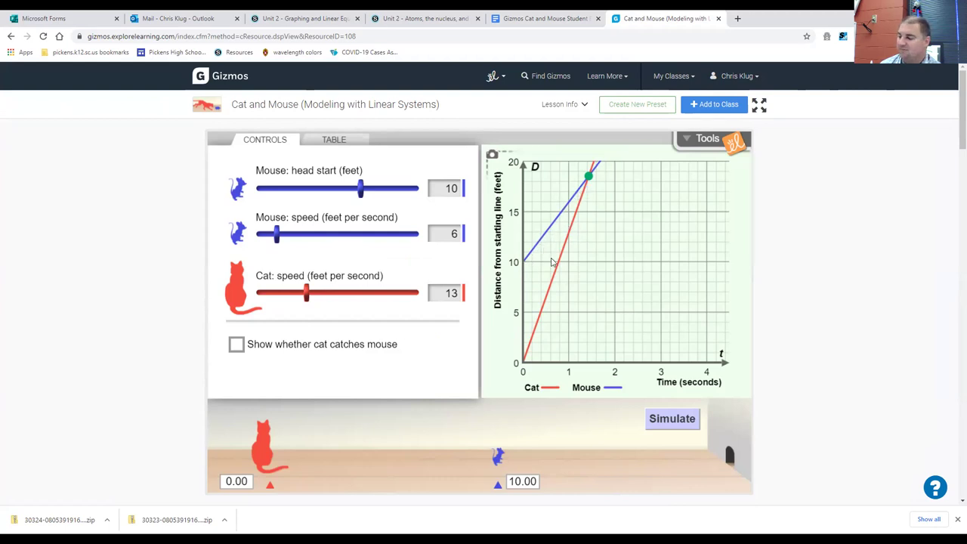
{"action": "left_click", "coordinate": [530, 19]}
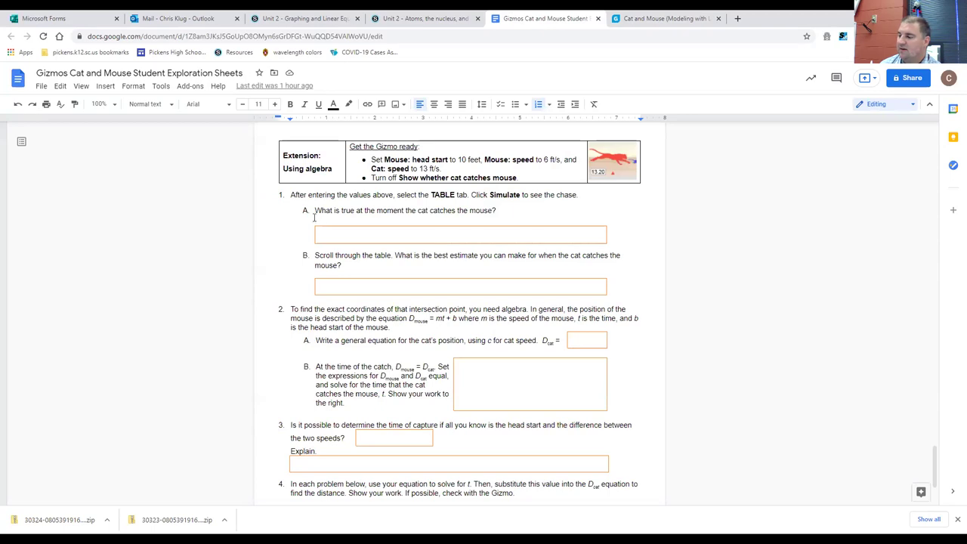
Show the Gizmo's TABLE view and rerun the chase until the cat catches the mouse at 18.57 feet
{"action": "left_click", "coordinate": [624, 16]}
{"action": "left_click", "coordinate": [335, 140]}
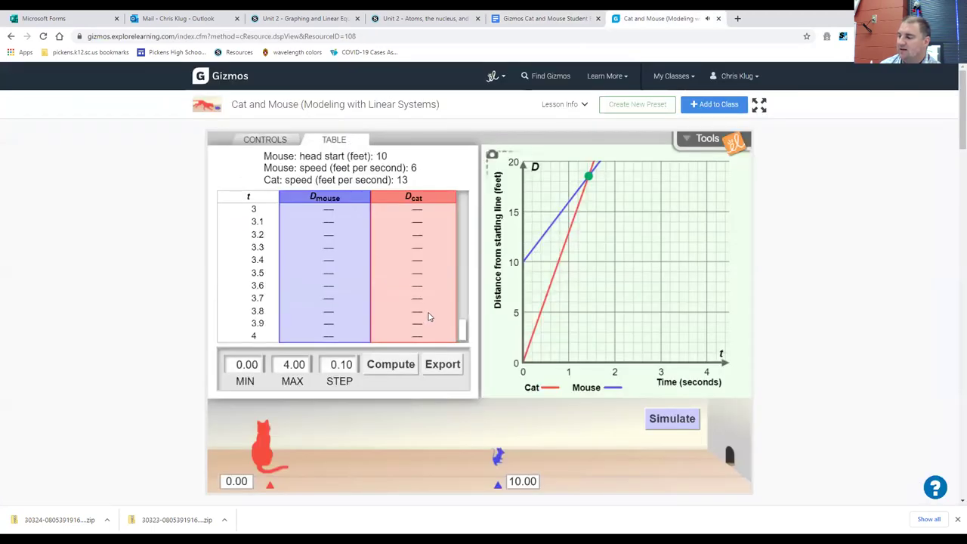
{"action": "left_click", "coordinate": [677, 418]}
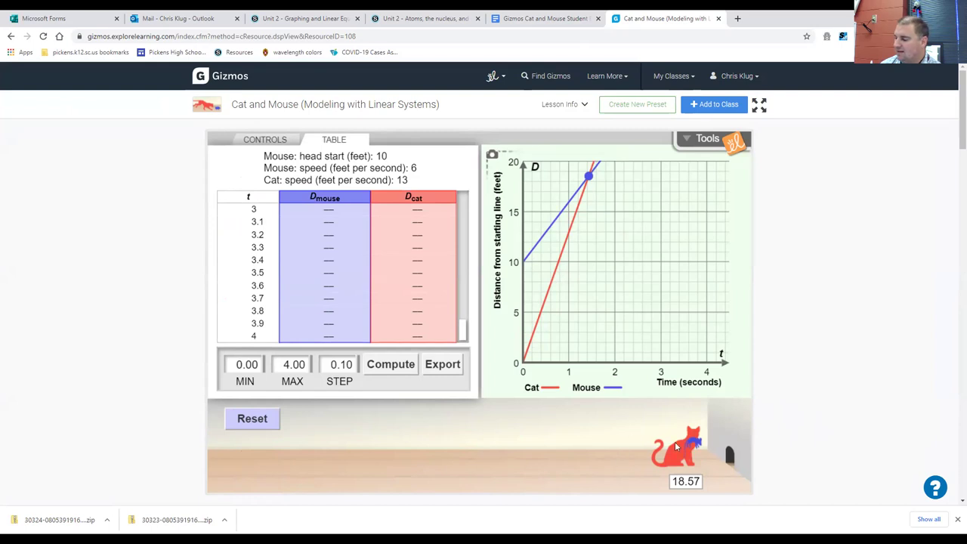
{"action": "left_click", "coordinate": [257, 420]}
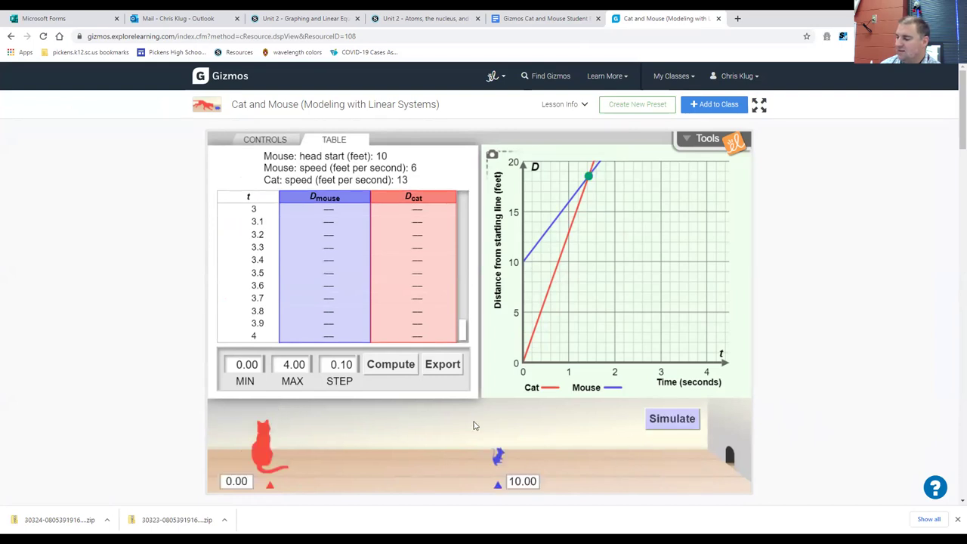
{"action": "left_click", "coordinate": [663, 422]}
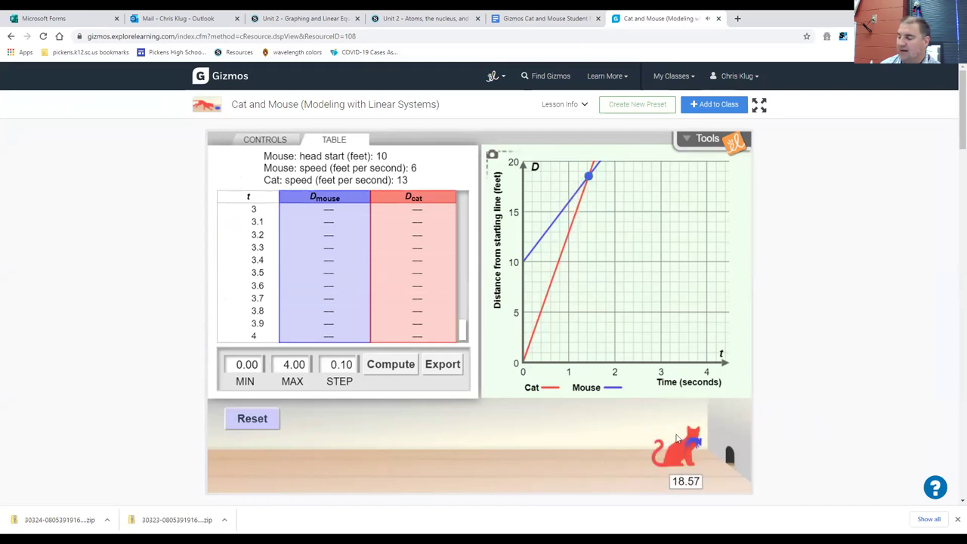
{"action": "left_click", "coordinate": [567, 23]}
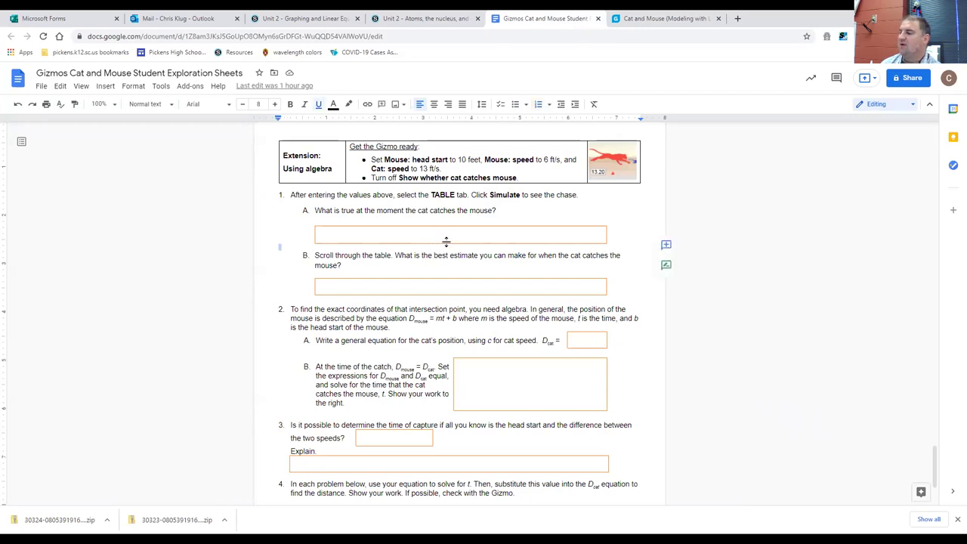
Answer 1A: 'The are both the same distance away from the origin, their lines intersect'
{"action": "left_click_drag", "start_coordinate": [320, 234], "coordinate": [954, 68]}
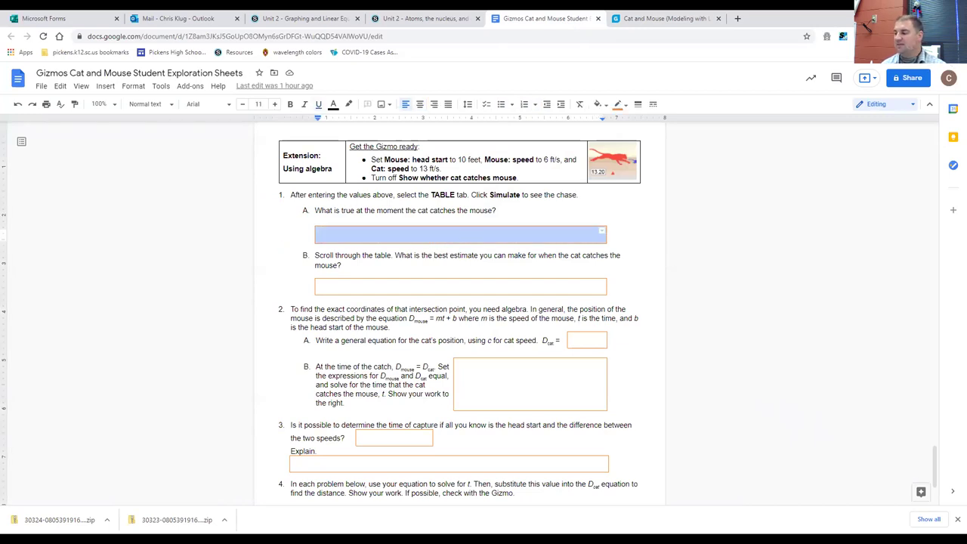
{"action": "left_click", "coordinate": [513, 239]}
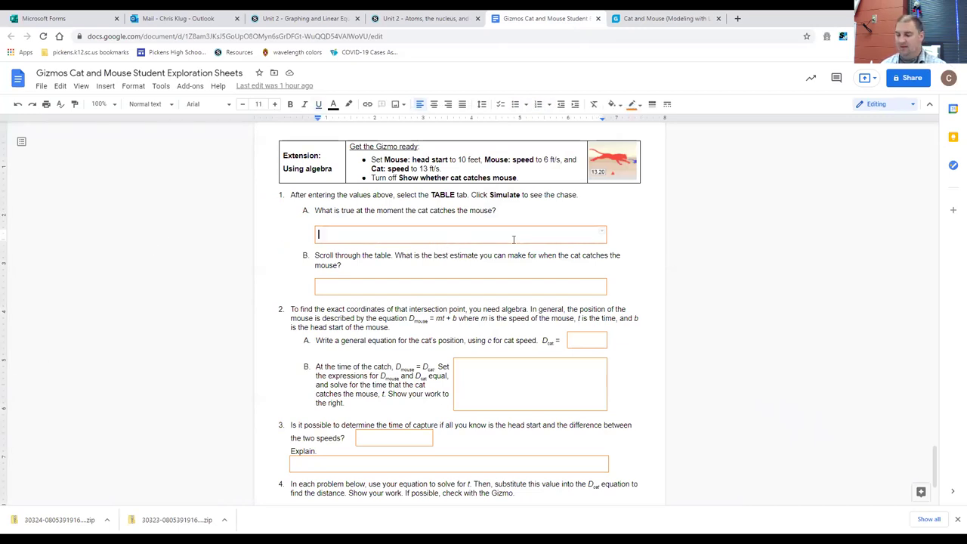
{"action": "type", "text": "The are both"}
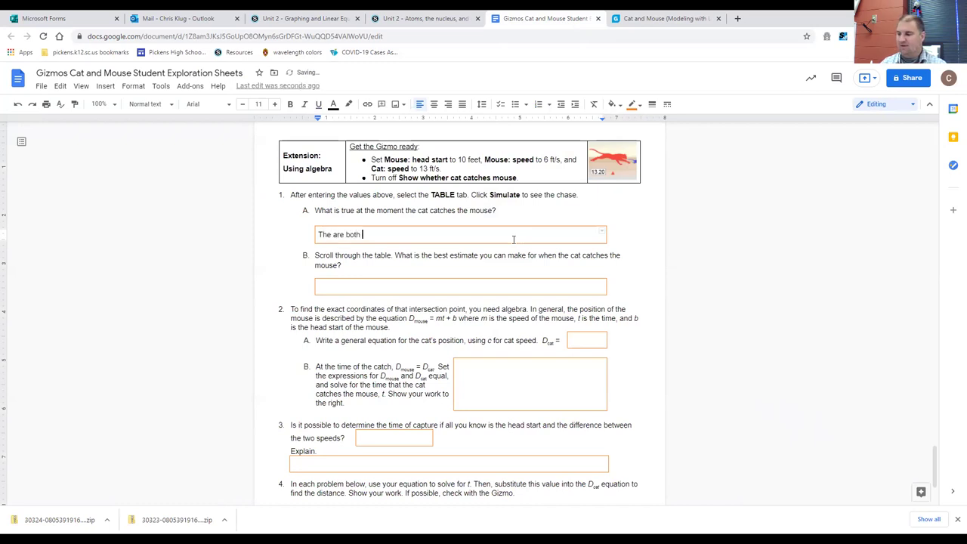
{"action": "type", "text": " the same distance away from the origin"}
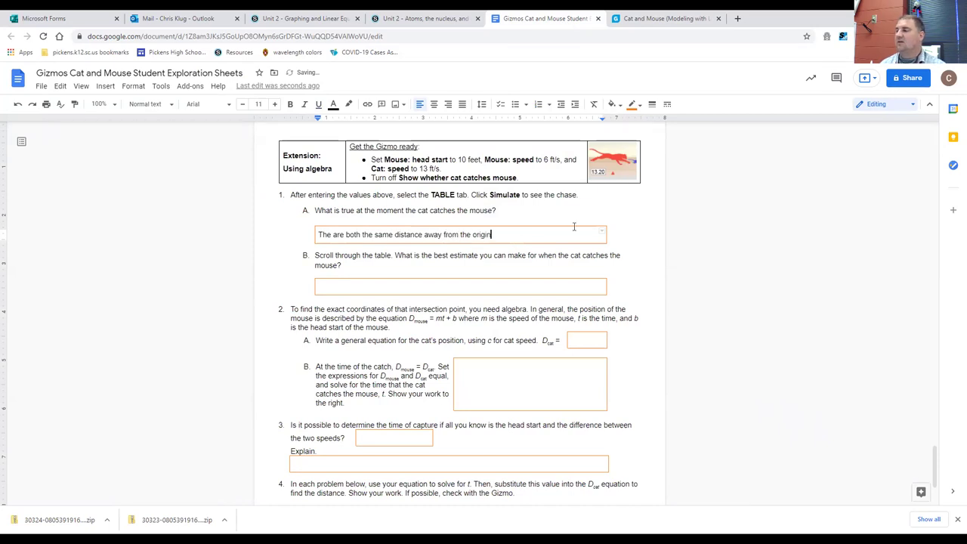
{"action": "left_click", "coordinate": [646, 18]}
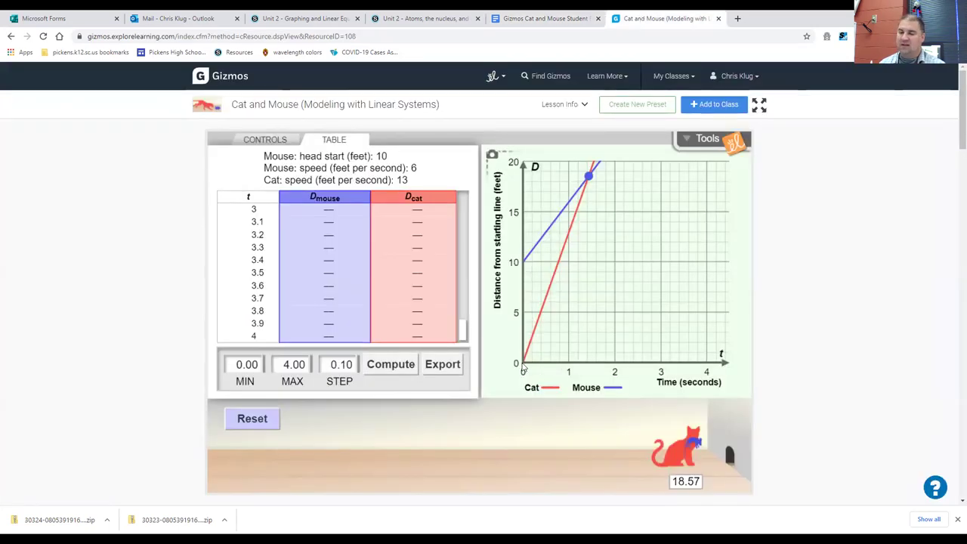
{"action": "left_click", "coordinate": [546, 16]}
{"action": "type", "text": ", "}
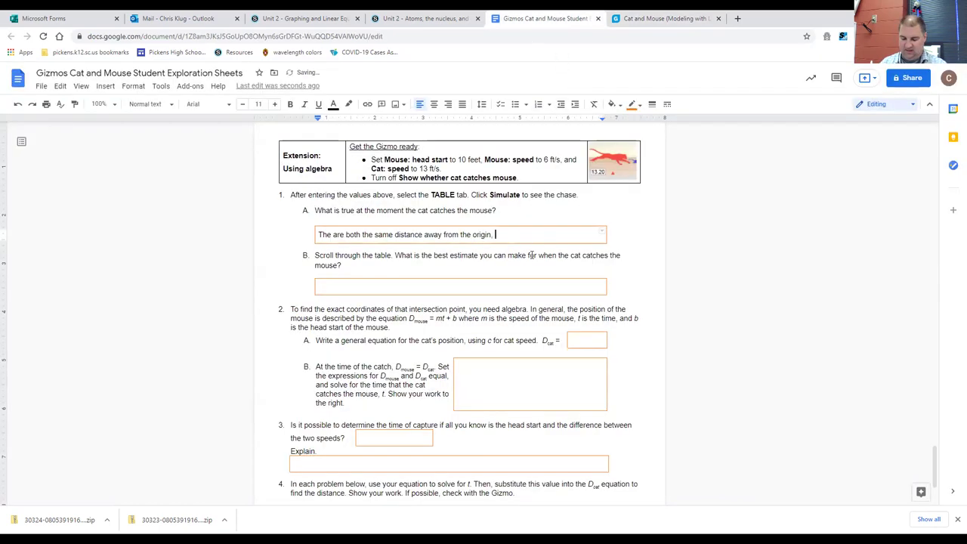
{"action": "type", "text": "their lines intersect"}
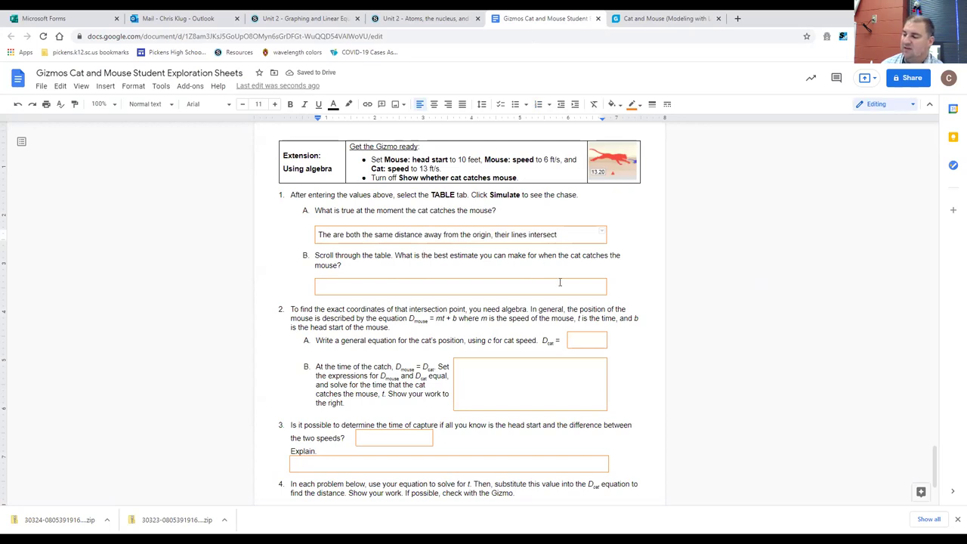
{"action": "left_click", "coordinate": [627, 18]}
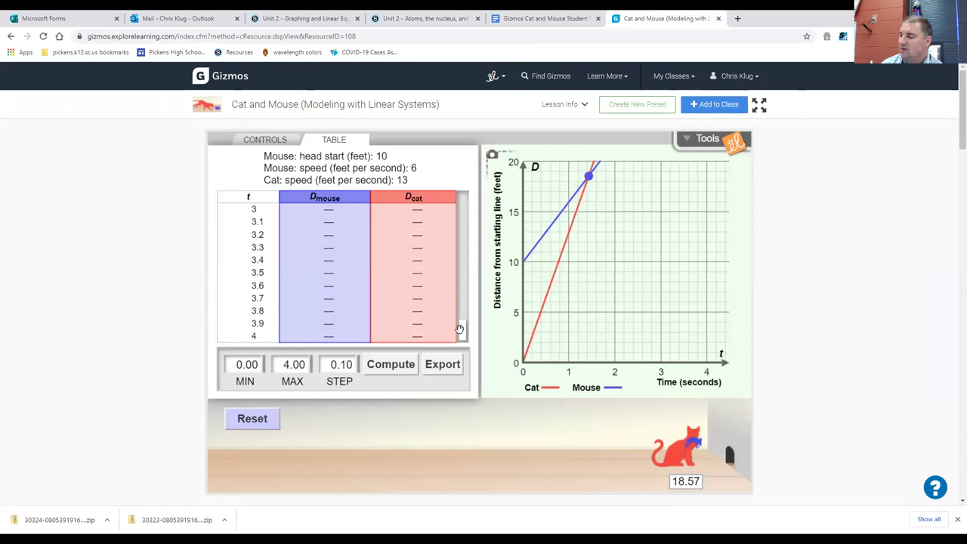
Scroll the Gizmo table to rows t=0.6–1.6 s, where the cat passes the mouse
{"action": "scroll", "coordinate": [460, 303], "scroll_direction": "up", "scroll_amount": 1}
{"action": "left_click_drag", "start_coordinate": [460, 303], "coordinate": [468, 172]}
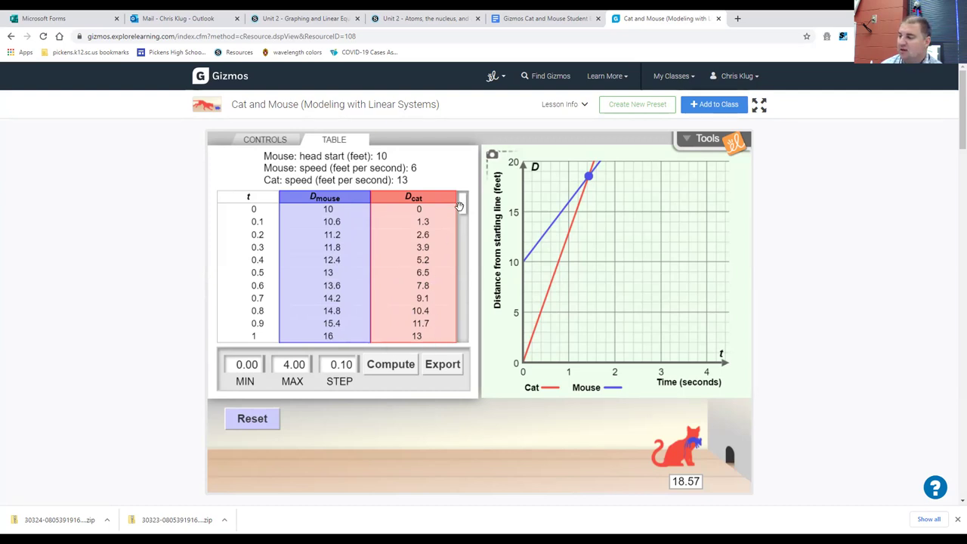
{"action": "left_click_drag", "start_coordinate": [463, 208], "coordinate": [459, 231]}
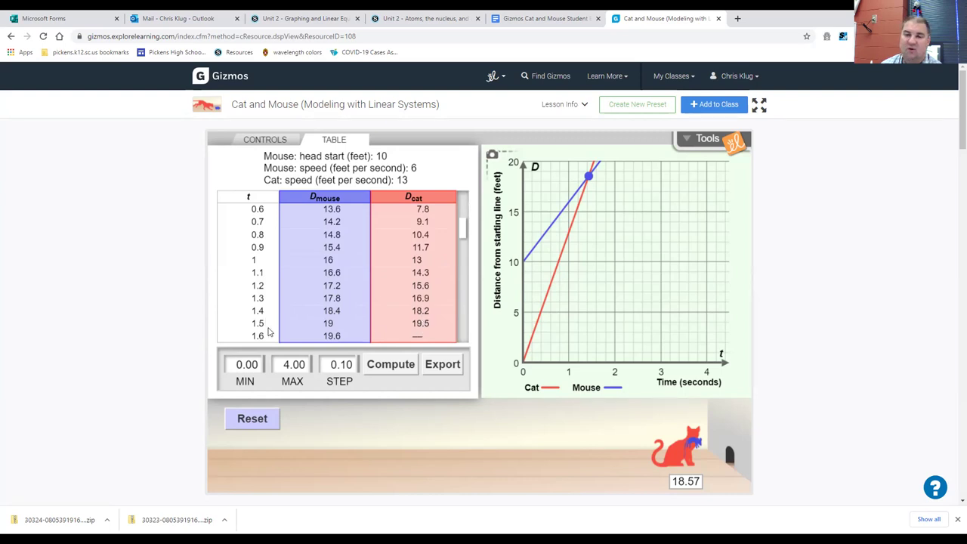
Replace the started 1B answer with 'The cat will catch the mouse between 1.4 and 1.5s after the start'
{"action": "left_click", "coordinate": [549, 19]}
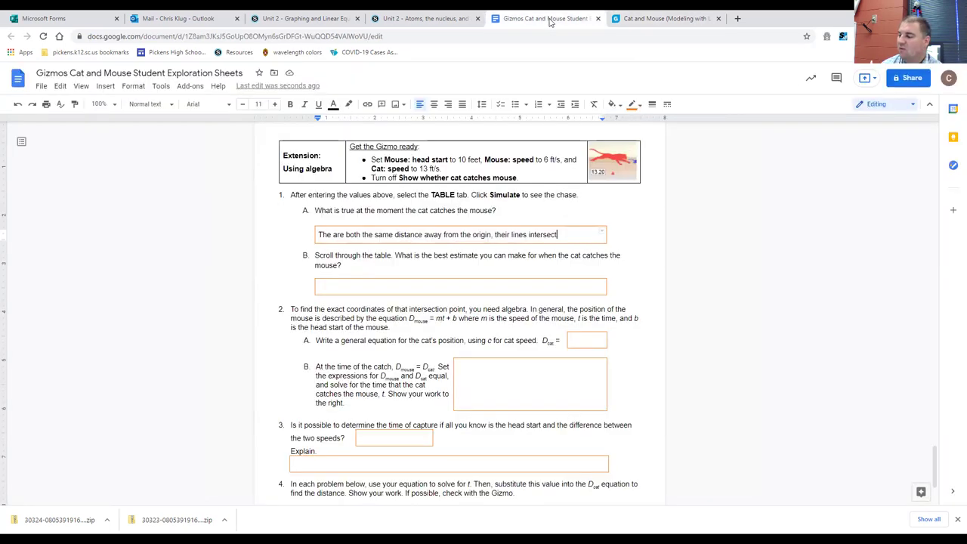
{"action": "left_click", "coordinate": [422, 286]}
{"action": "type", "text": "Between"}
{"action": "key", "text": "BackSpace"}
{"action": "key", "text": "BackSpace"}
{"action": "key", "text": "BackSpace"}
{"action": "key", "text": "BackSpace"}
{"action": "key", "text": "BackSpace"}
{"action": "key", "text": "BackSpace"}
{"action": "key", "text": "BackSpace"}
{"action": "key", "text": "BackSpace"}
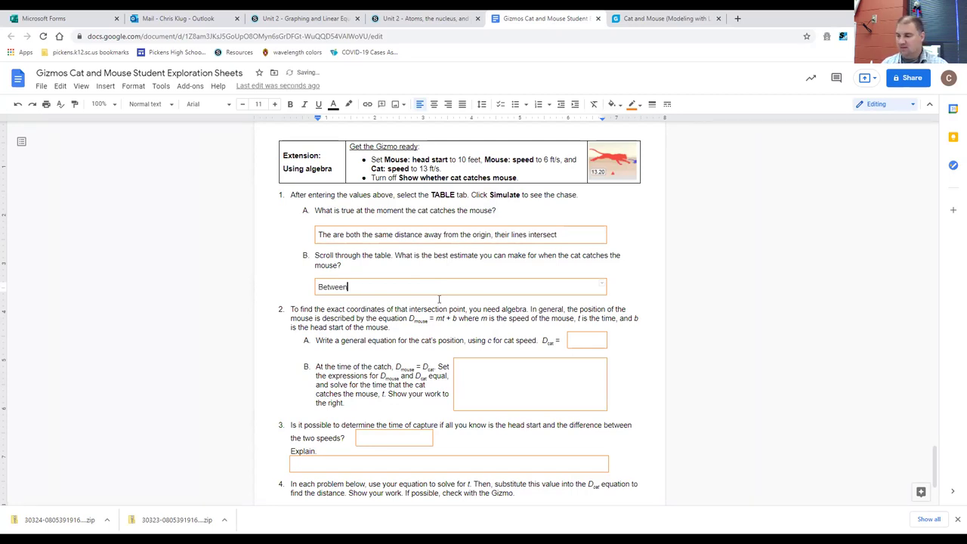
{"action": "type", "text": "T"}
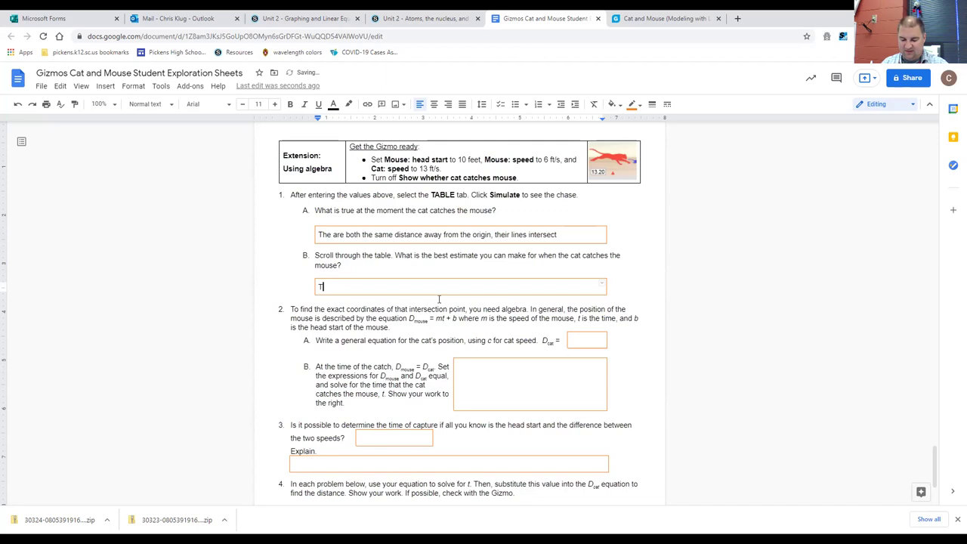
{"action": "type", "text": "he cat will ca"}
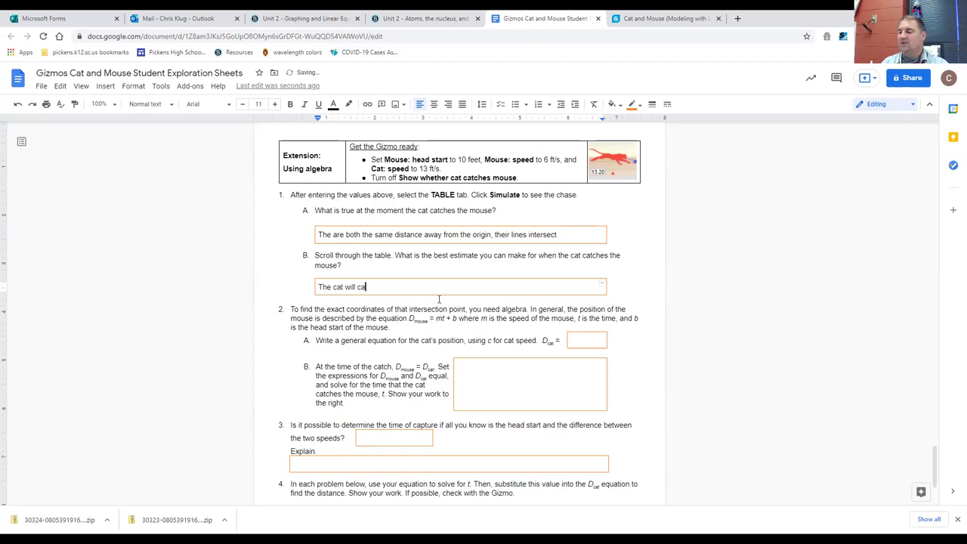
{"action": "type", "text": "tch the "}
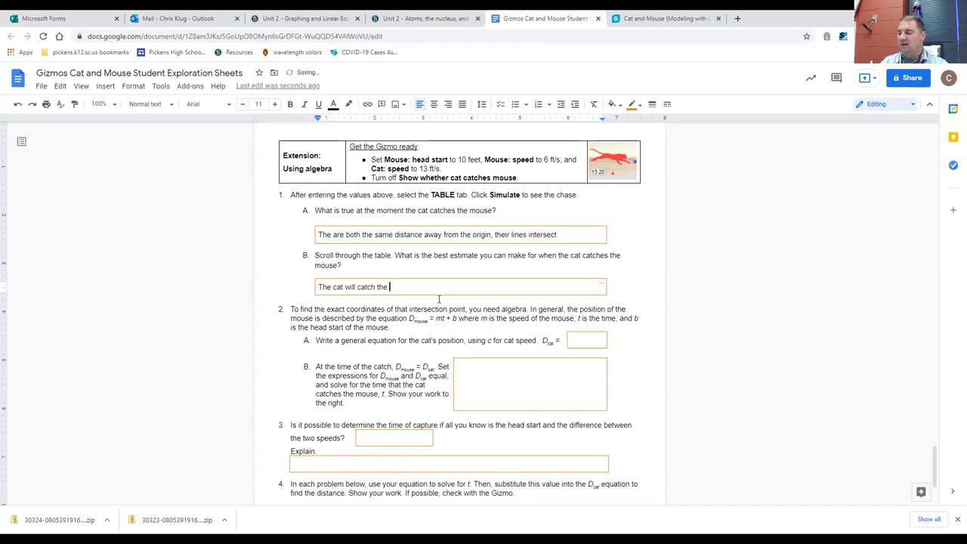
{"action": "type", "text": "mouse between "}
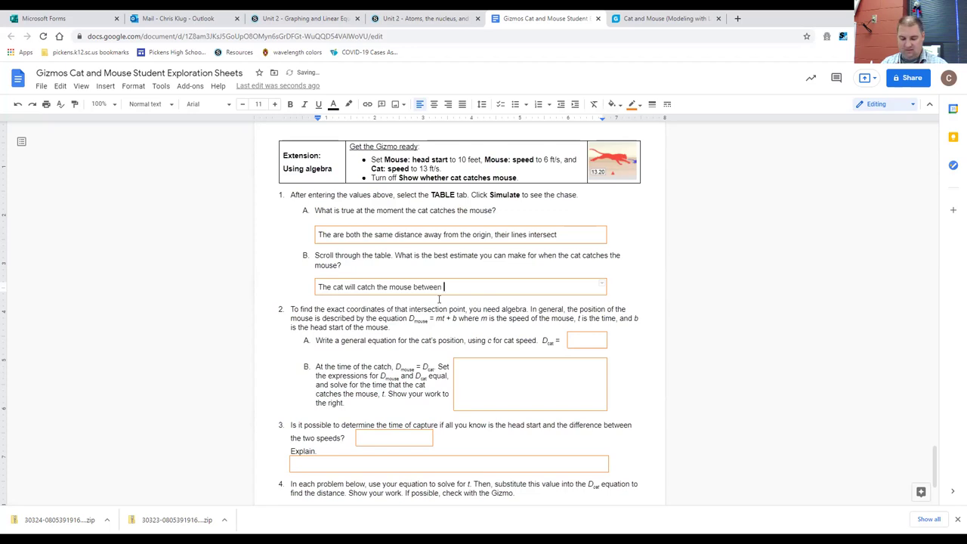
{"action": "type", "text": "1.4 and 1.5"}
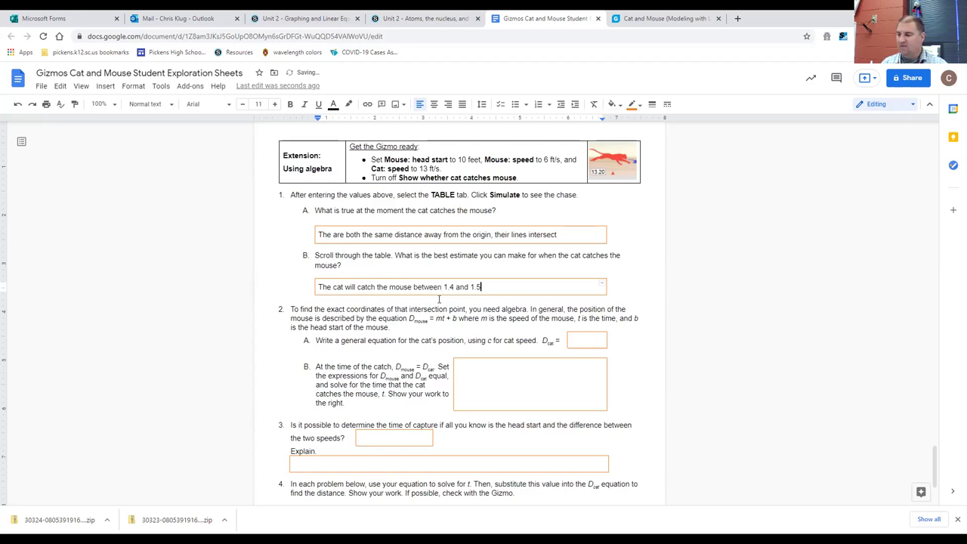
{"action": "type", "text": "s after the start"}
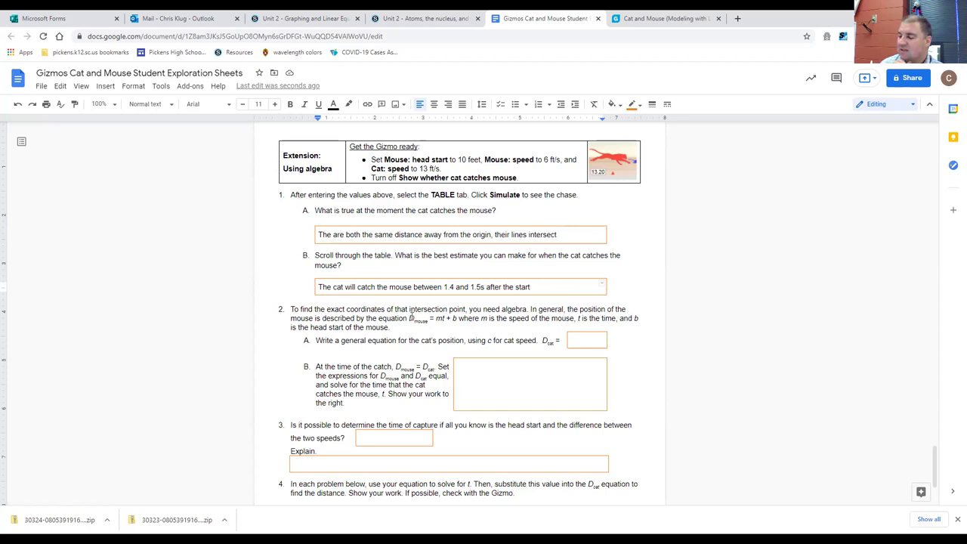
Review the Dmouse = mt + b equation, then display the Gizmo's head start and speed settings
{"action": "left_click_drag", "start_coordinate": [411, 319], "coordinate": [461, 320]}
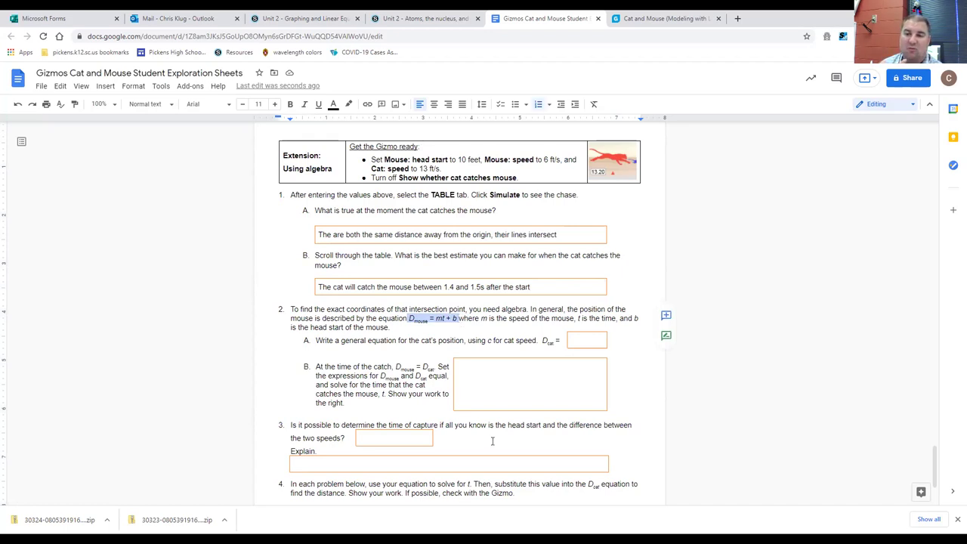
{"action": "left_click", "coordinate": [409, 322]}
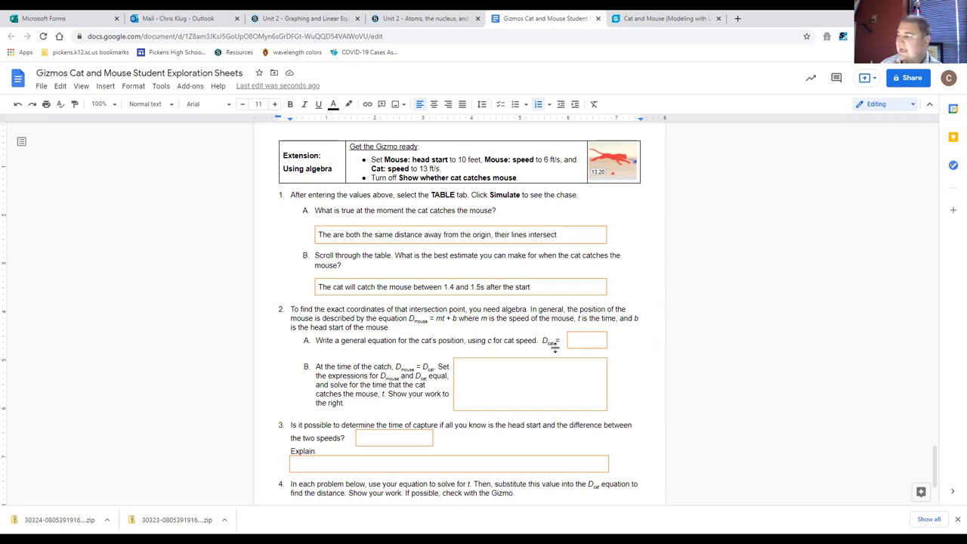
{"action": "left_click", "coordinate": [647, 18]}
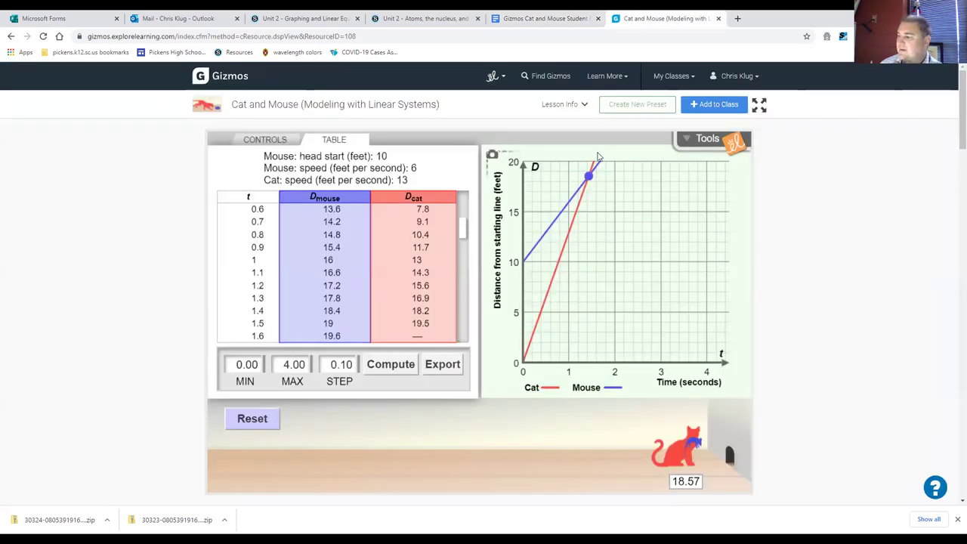
{"action": "left_click", "coordinate": [277, 147]}
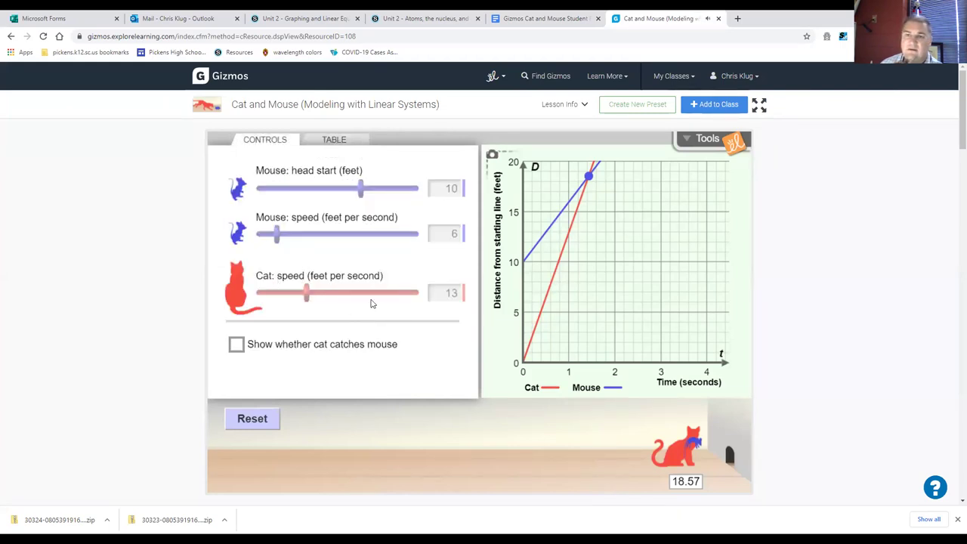
Enter the cat's position equation in 2A, revising it down to '13t + 0'
{"action": "left_click", "coordinate": [544, 18]}
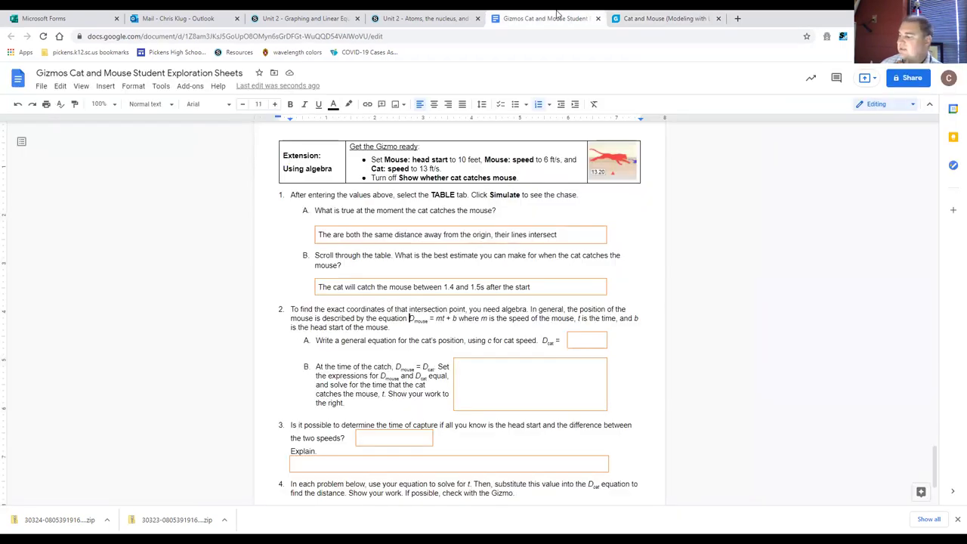
{"action": "left_click", "coordinate": [588, 344]}
{"action": "type", "text": "13"}
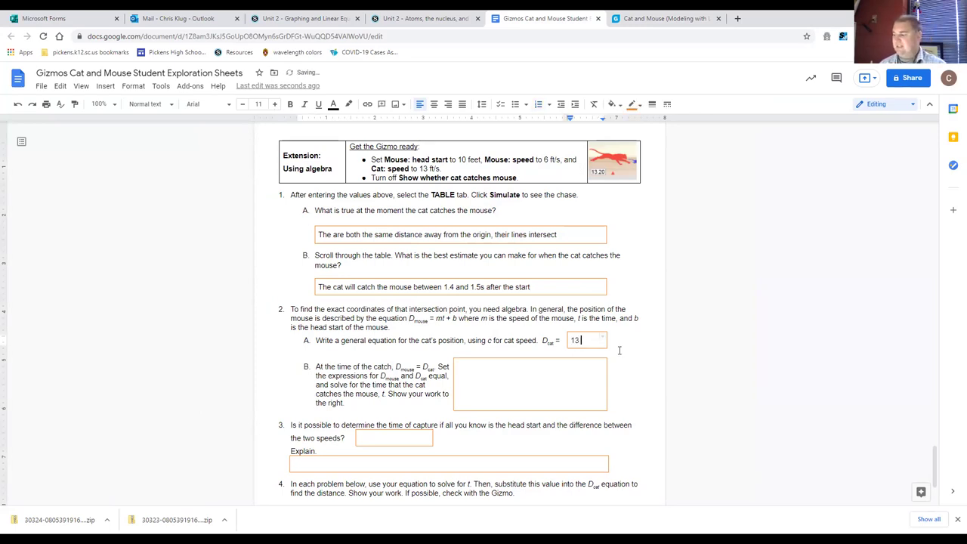
{"action": "type", "text": " ft/s"}
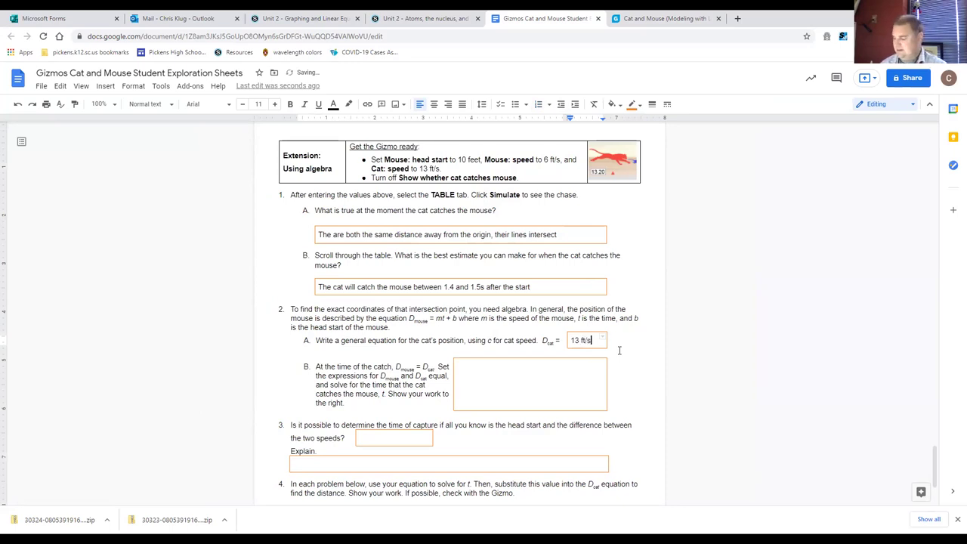
{"action": "type", "text": " *"}
{"action": "key", "text": "BackSpace"}
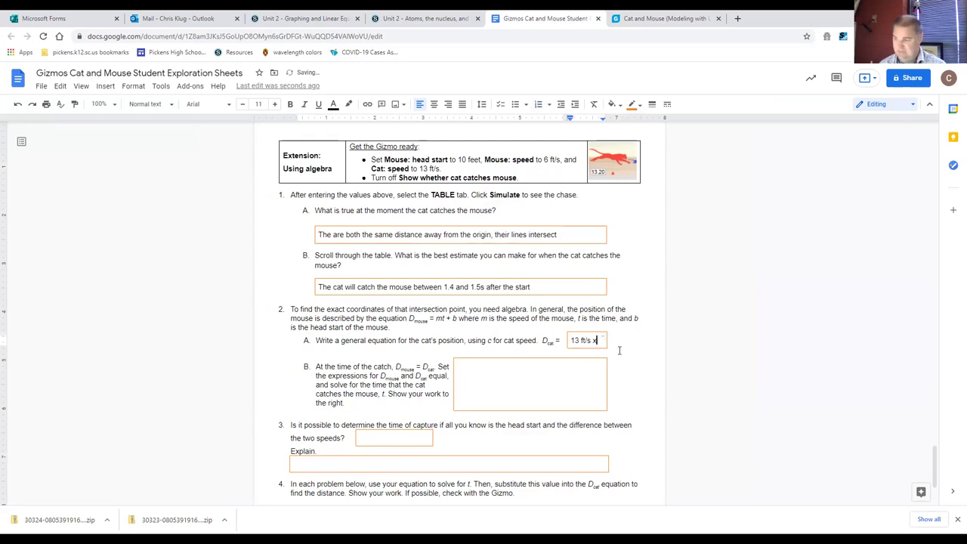
{"action": "type", "text": "x Time "}
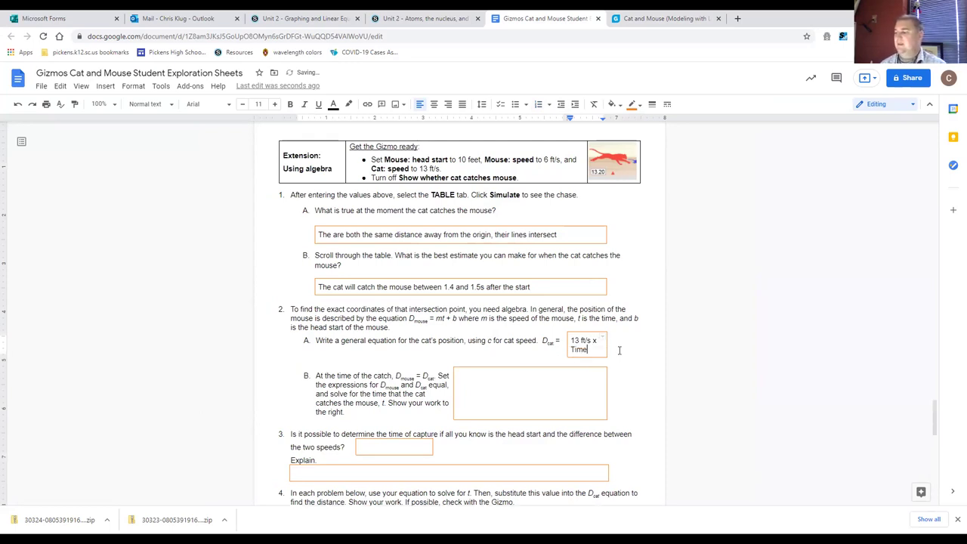
{"action": "type", "text": "+"}
{"action": "key", "text": "BackSpace"}
{"action": "type", "text": "+"}
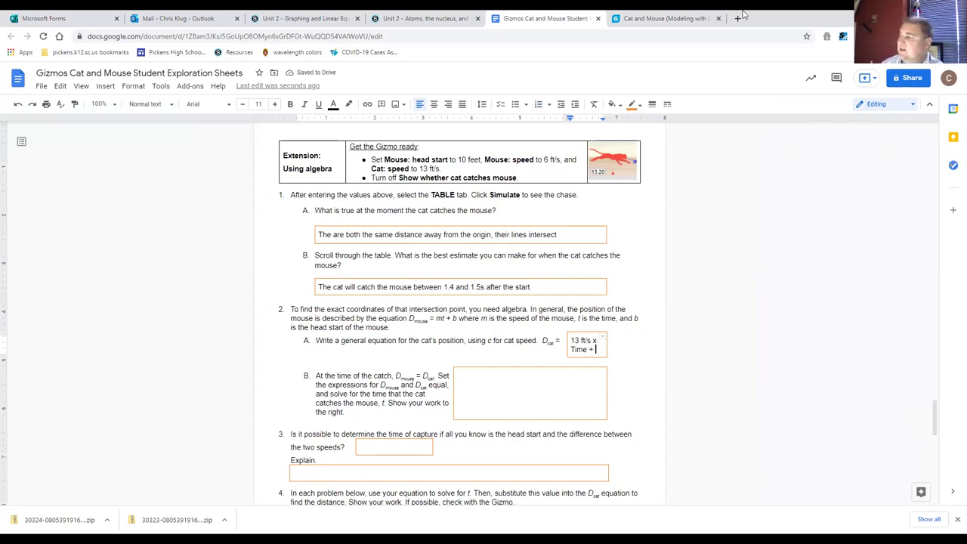
{"action": "left_click", "coordinate": [663, 19]}
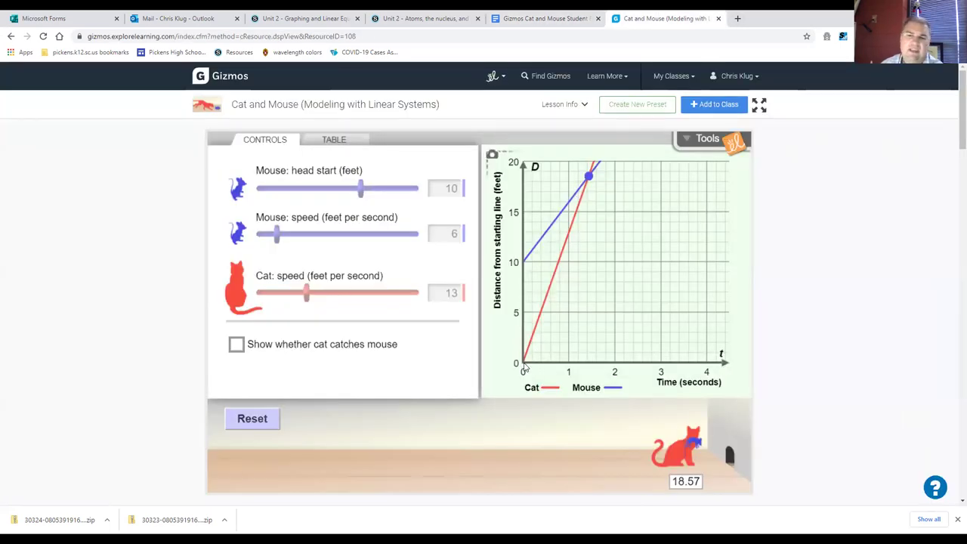
{"action": "left_click", "coordinate": [491, 14]}
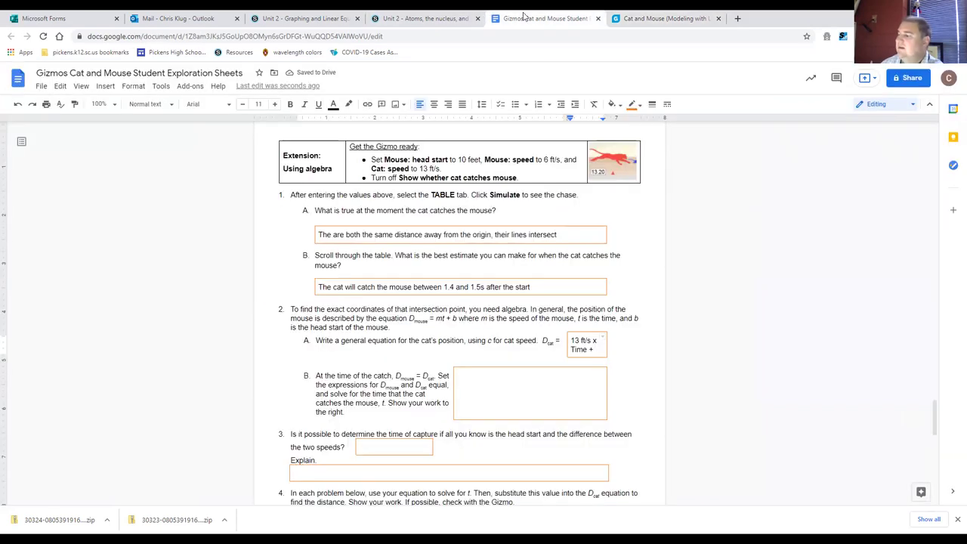
{"action": "type", "text": "0"}
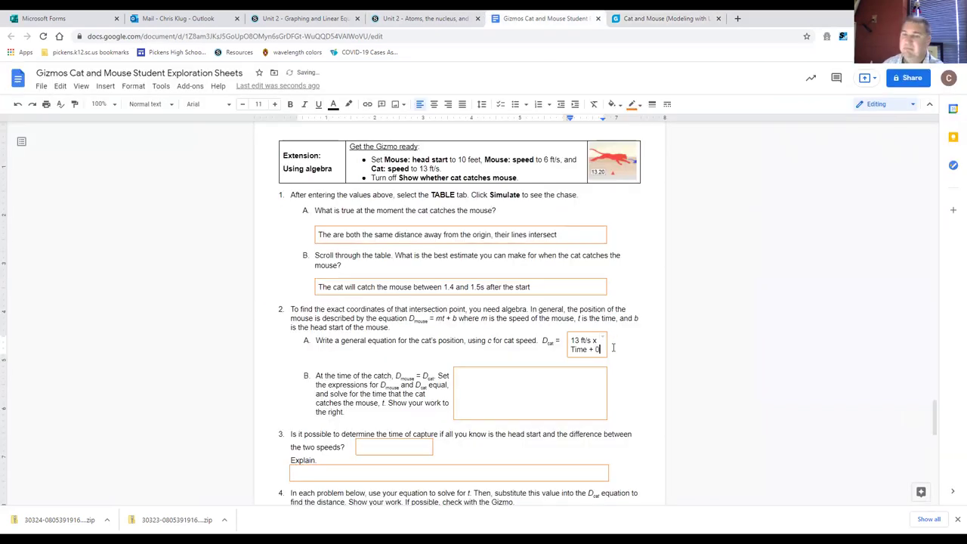
{"action": "type", "text": " ft"}
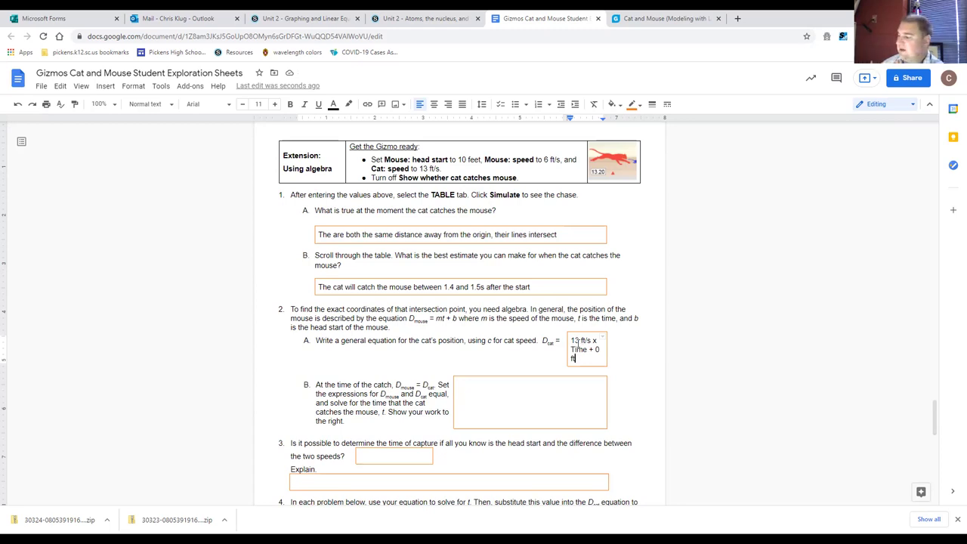
{"action": "key", "text": "Delete"}
{"action": "key", "text": "Delete"}
{"action": "key", "text": "Delete"}
{"action": "key", "text": "Delete"}
{"action": "key", "text": "Delete"}
{"action": "key", "text": "Delete"}
{"action": "key", "text": "Delete"}
{"action": "key", "text": "Delete"}
{"action": "key", "text": "Delete"}
{"action": "key", "text": "Delete"}
{"action": "key", "text": "Delete"}
{"action": "type", "text": "t"}
{"action": "key", "text": "BackSpace"}
{"action": "key", "text": "BackSpace"}
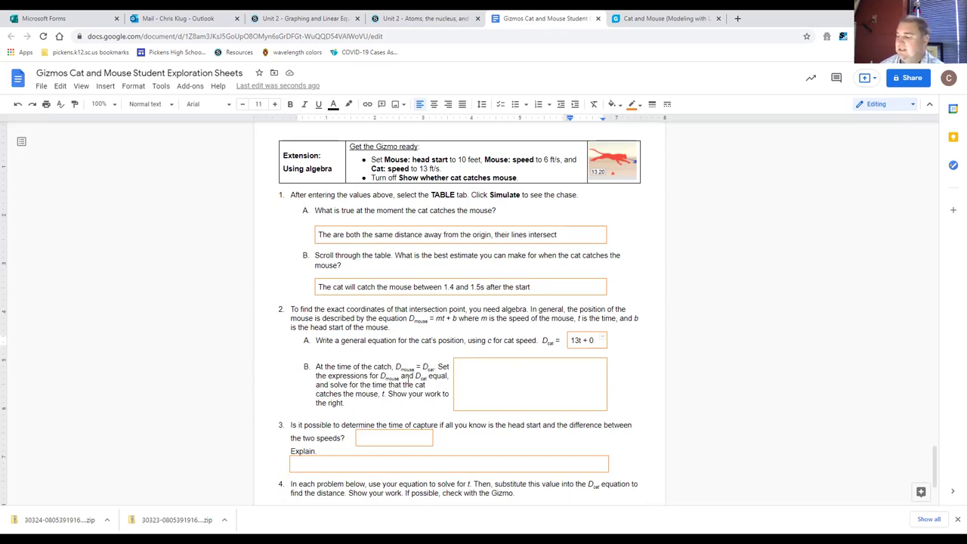
Write '13t=6t+10' in the 2B work area, checking the mouse values in the Gizmo
{"action": "left_click", "coordinate": [491, 386]}
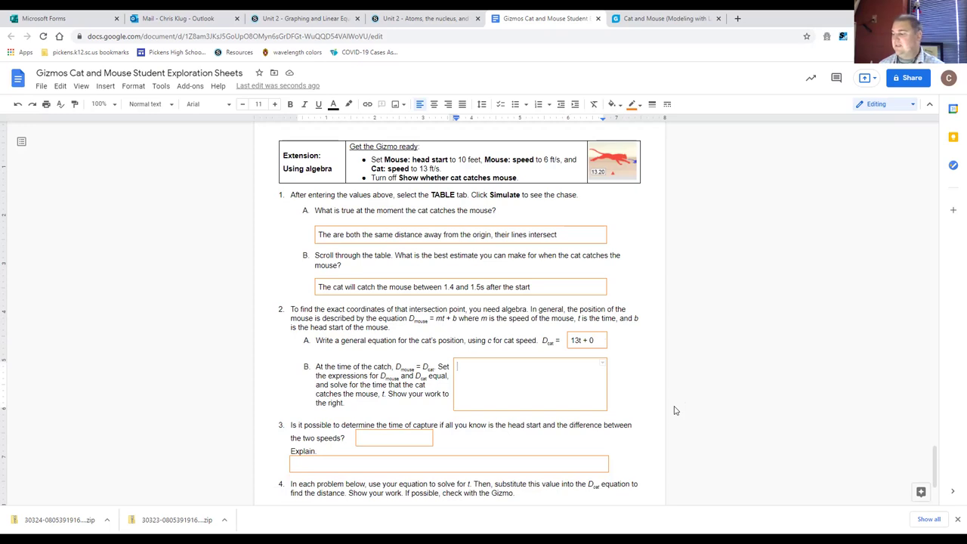
{"action": "type", "text": "13t"}
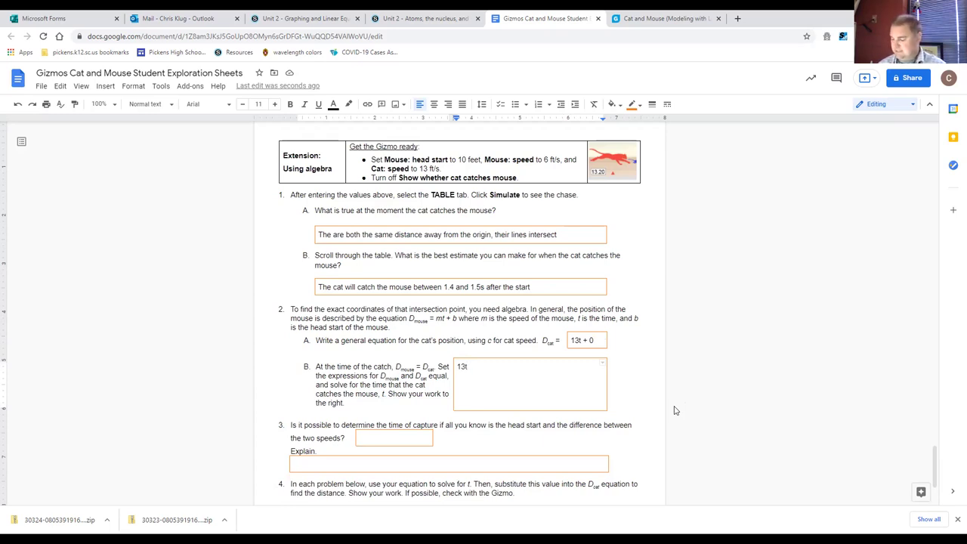
{"action": "type", "text": "="}
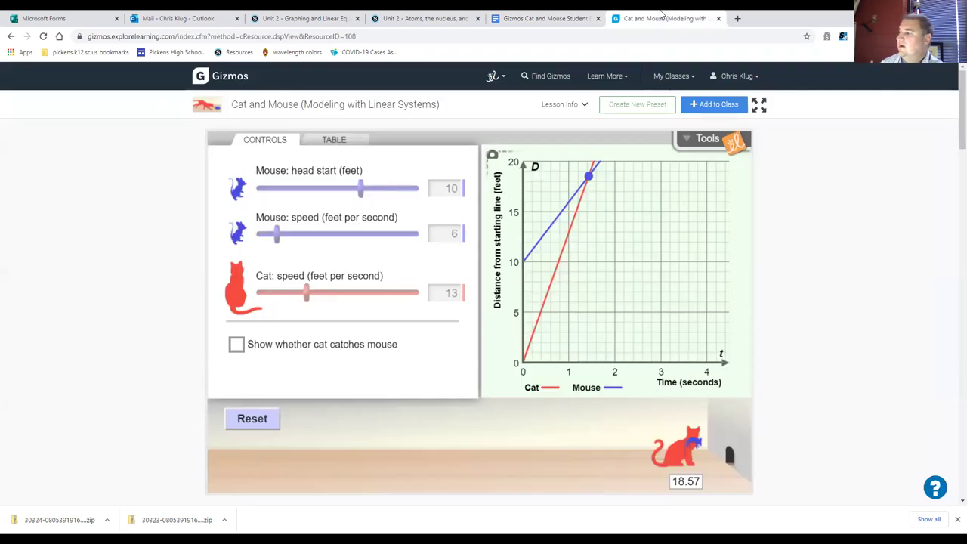
{"action": "left_click", "coordinate": [664, 17]}
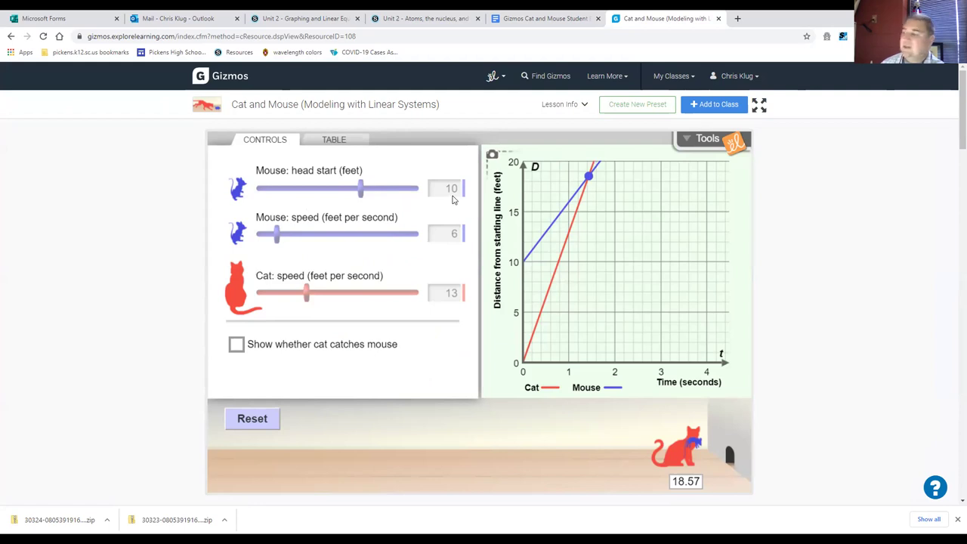
{"action": "left_click", "coordinate": [541, 20]}
{"action": "type", "text": "6t+10"}
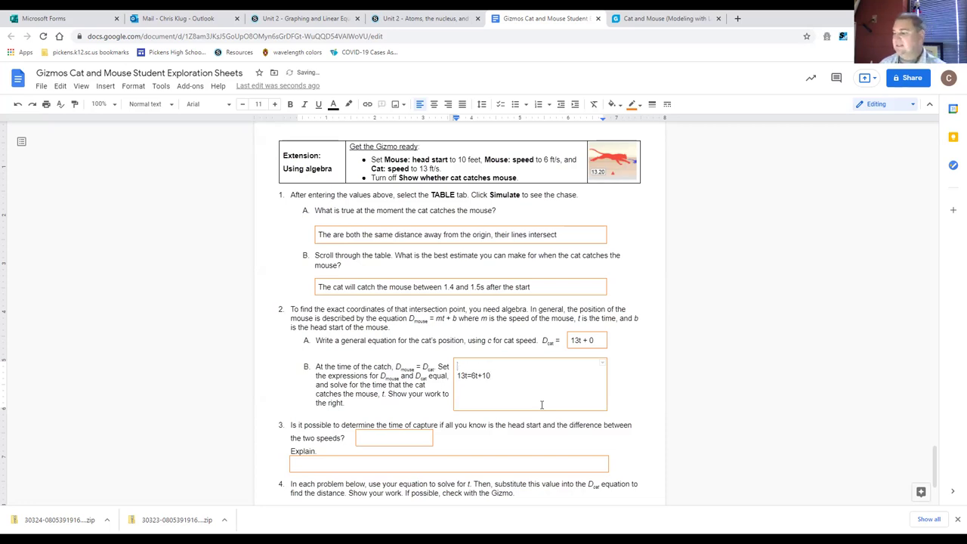
Write 'Dcat=13t=Dmouse=6t+10' as the first 2B work line, then add a new line
{"action": "type", "text": "Dca"}
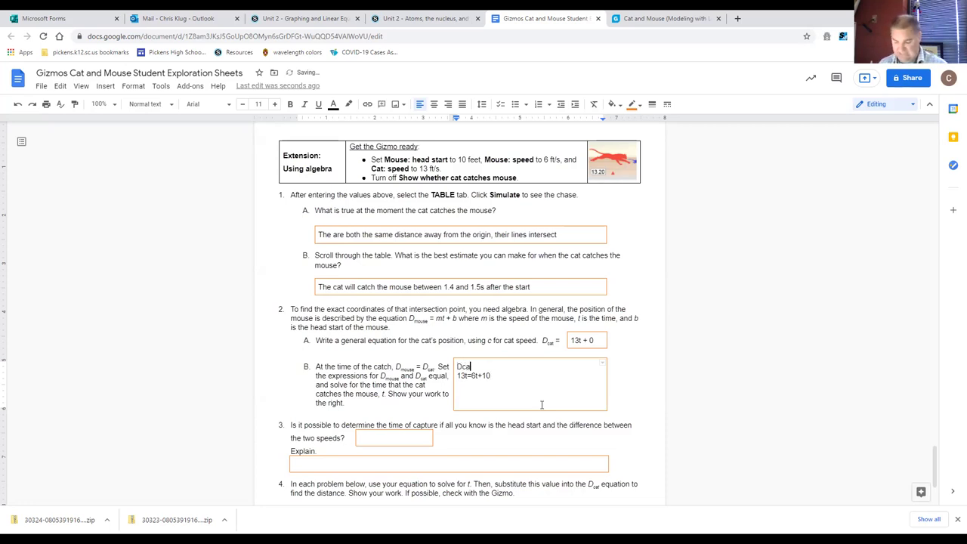
{"action": "type", "text": "t=Dmouse"}
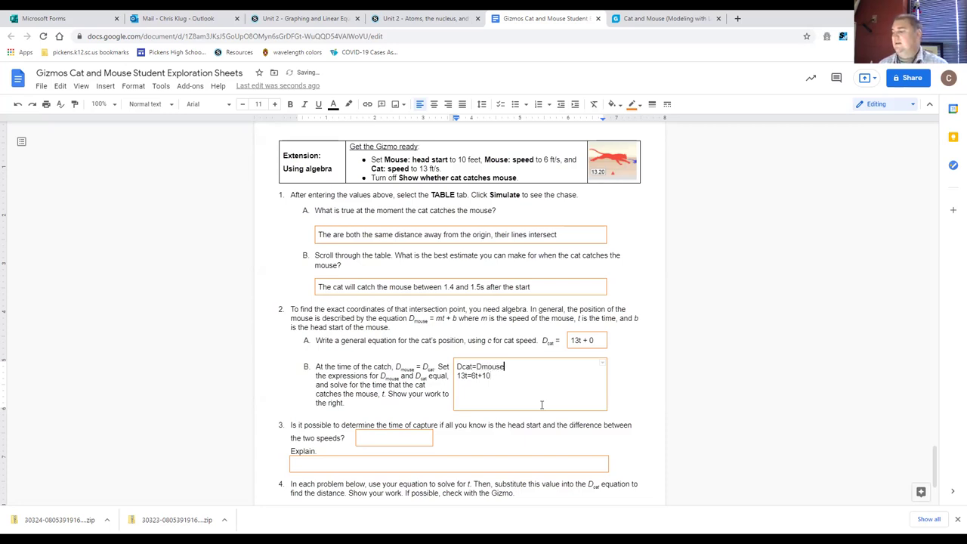
{"action": "key", "text": "Left"}
{"action": "key", "text": "Left"}
{"action": "key", "text": "Left"}
{"action": "key", "text": "Left"}
{"action": "key", "text": "Left"}
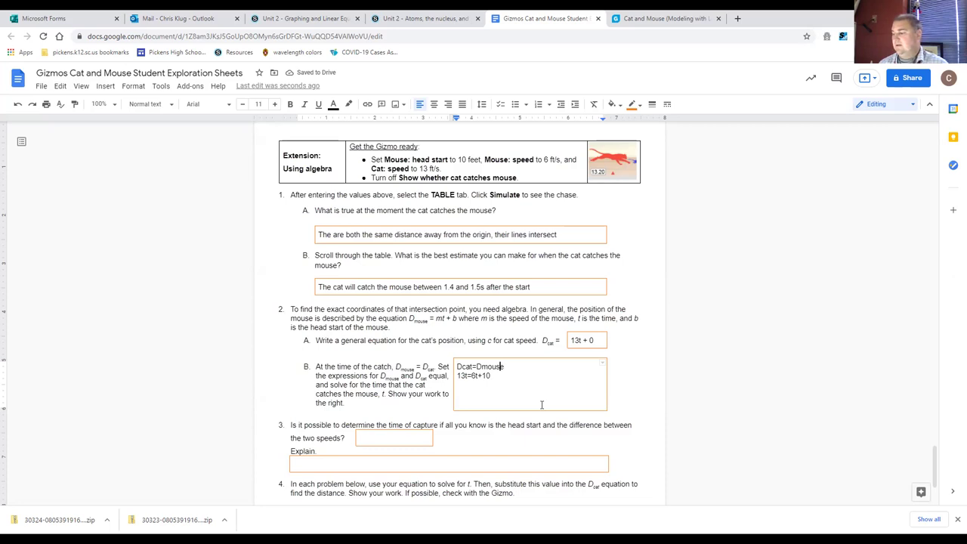
{"action": "type", "text": "=13t"}
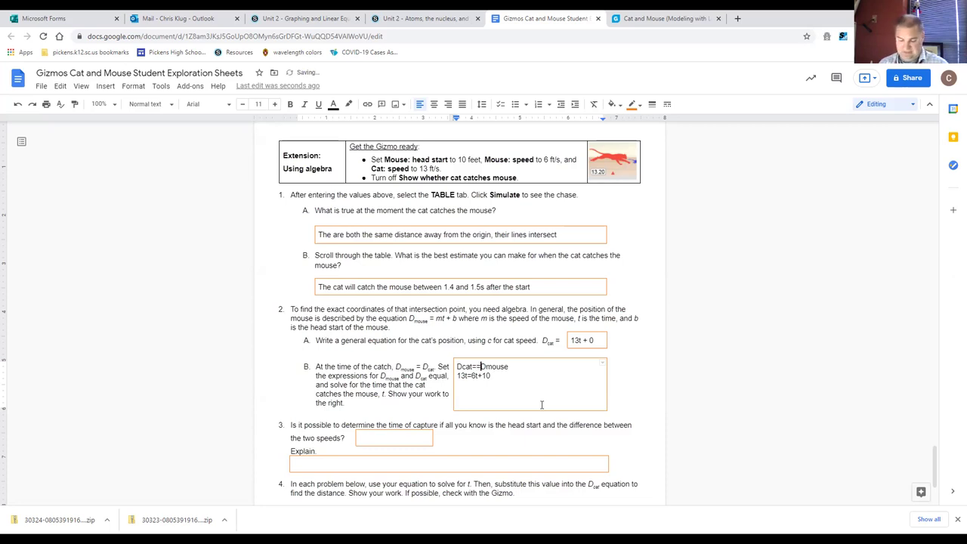
{"action": "key", "text": "BackSpace"}
{"action": "key", "text": "BackSpace"}
{"action": "key", "text": "BackSpace"}
{"action": "key", "text": "BackSpace"}
{"action": "type", "text": "13t="}
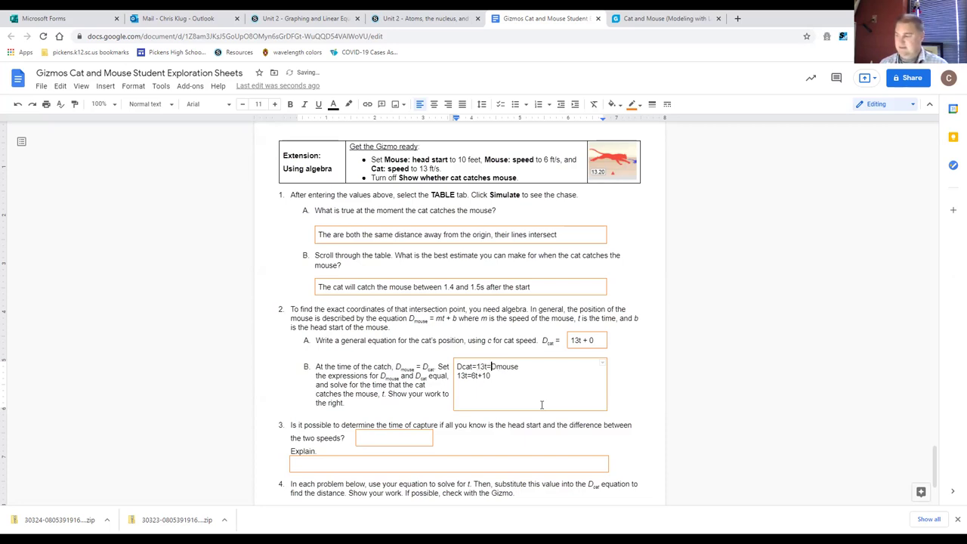
{"action": "left_click", "coordinate": [533, 365]}
{"action": "type", "text": "=6t+10"}
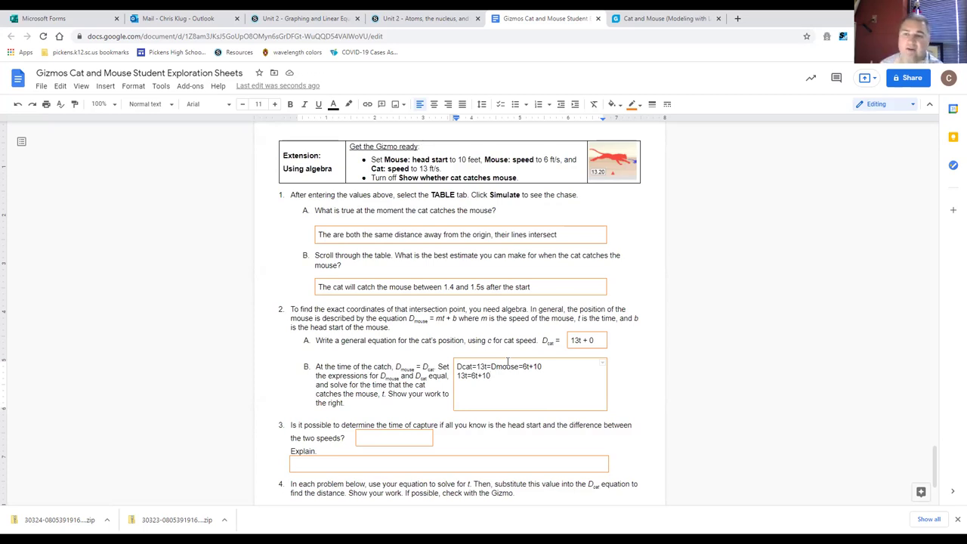
{"action": "key", "text": "Return"}
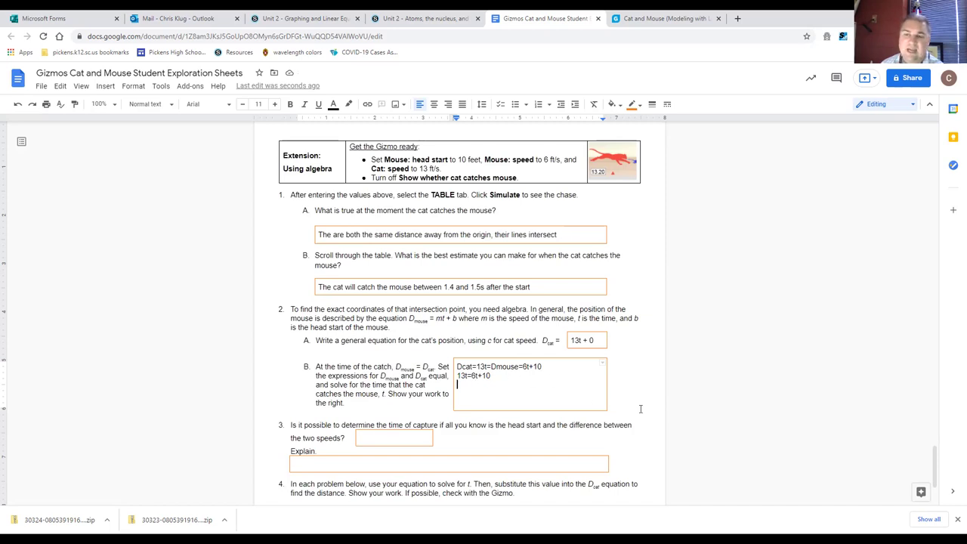
Add the algebra lines '13t-6t=6t+10-6t' and '7t=10' to the 2B work
{"action": "type", "text": "13t-6t=6t+10-6t"}
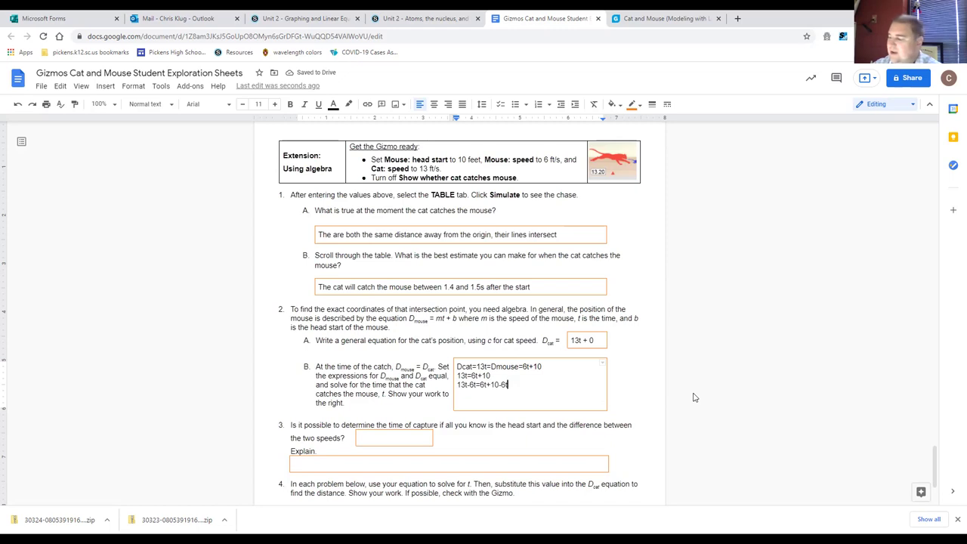
{"action": "key", "text": "Return"}
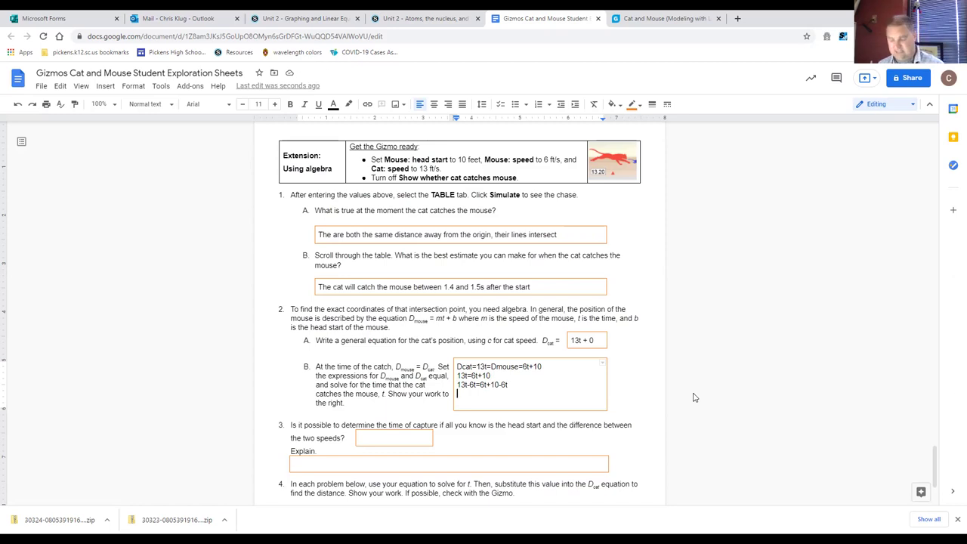
{"action": "type", "text": "7t"}
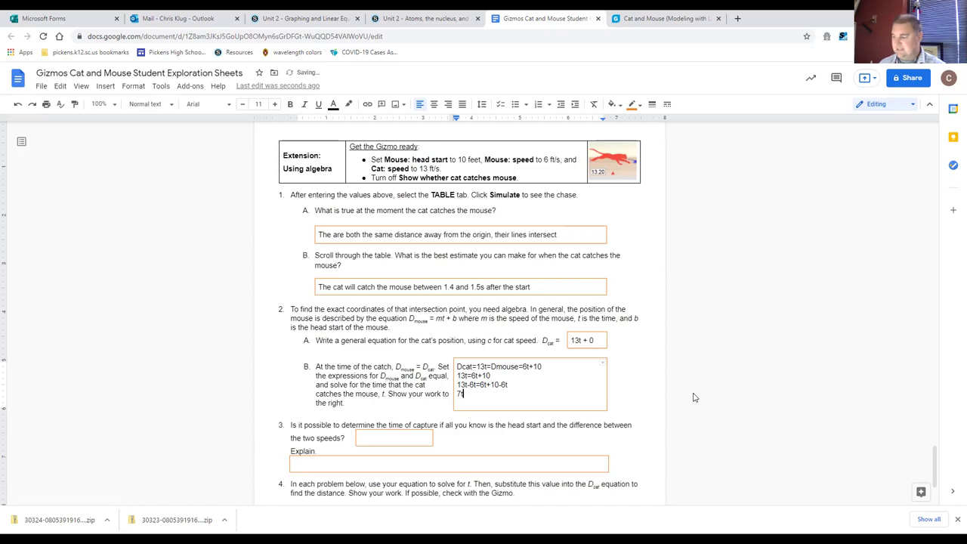
{"action": "type", "text": "="}
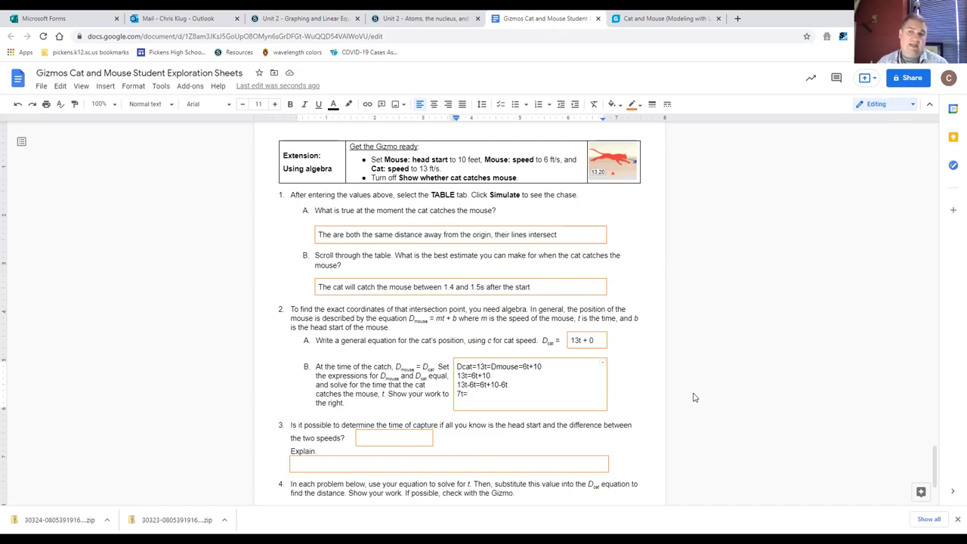
{"action": "type", "text": "10"}
{"action": "key", "text": "Return"}
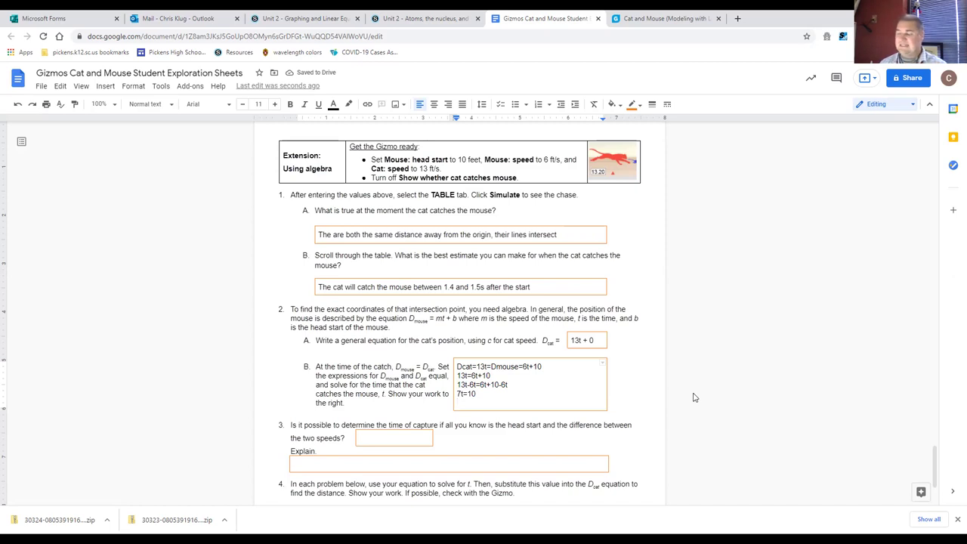
Finish with 't=10/7=1.42857 seconds = 1.43 seconds', confirming the catch time in the Gizmo
{"action": "type", "text": "t"}
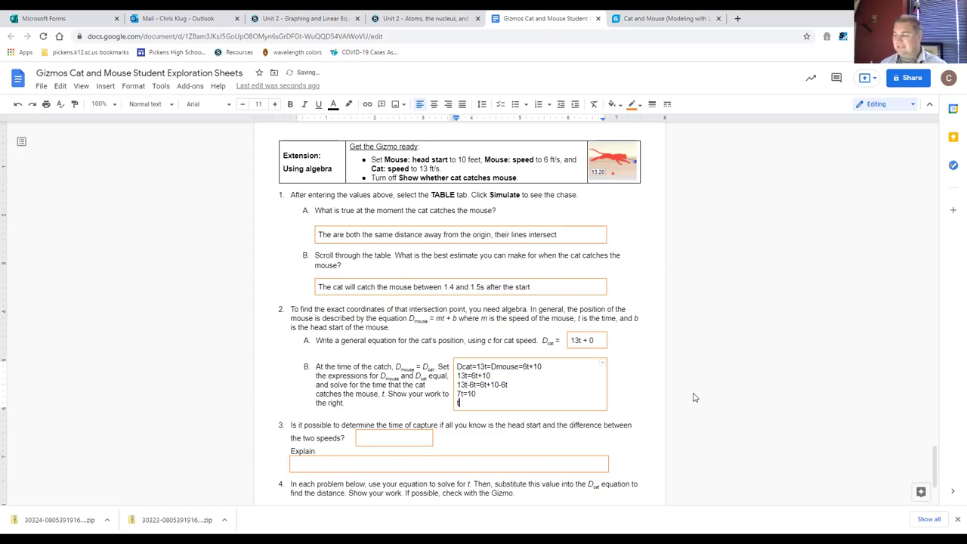
{"action": "type", "text": "=10"}
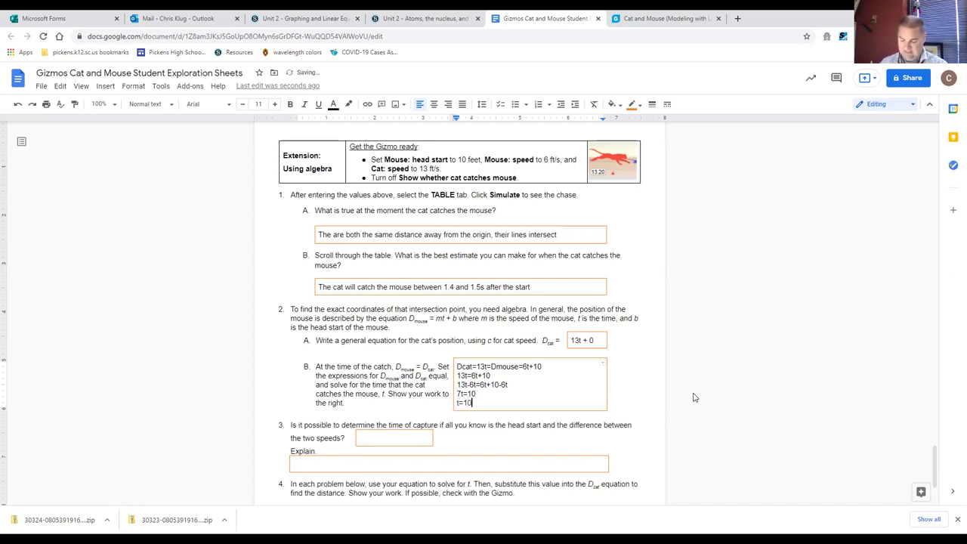
{"action": "type", "text": "/7="}
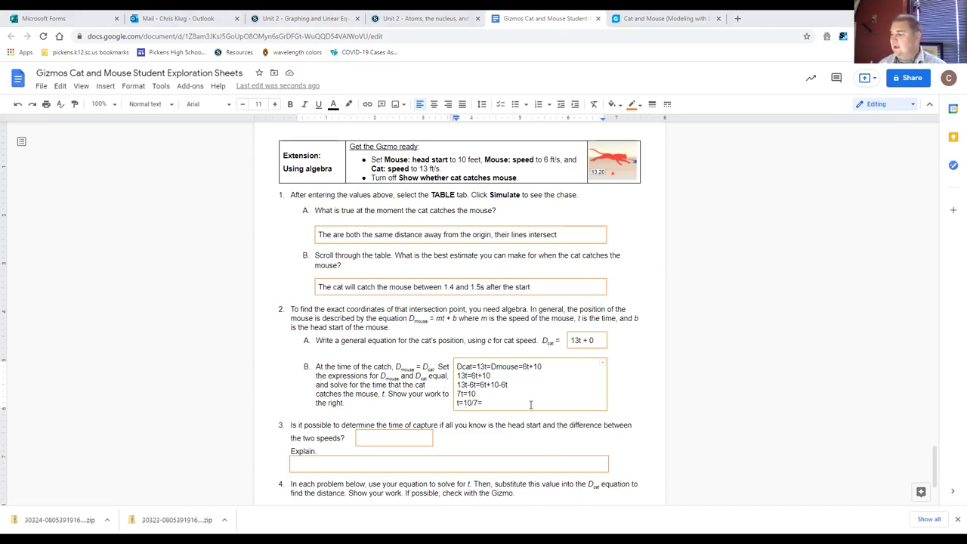
{"action": "type", "text": "1.42"}
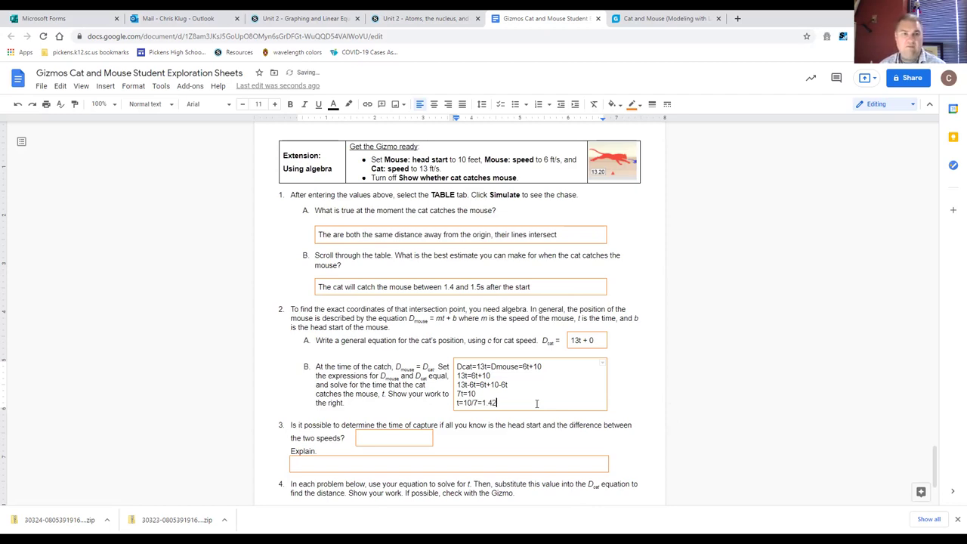
{"action": "type", "text": "857"}
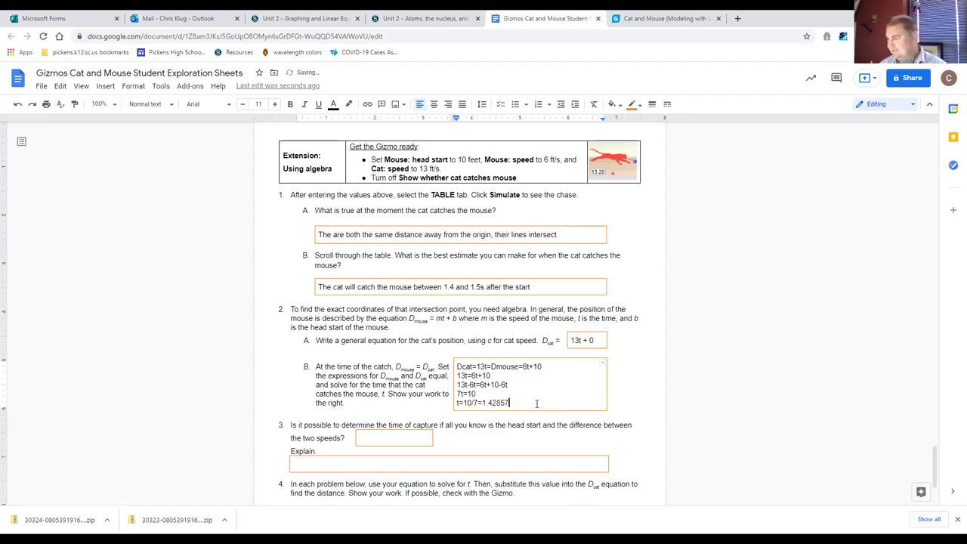
{"action": "type", "text": " seconds"}
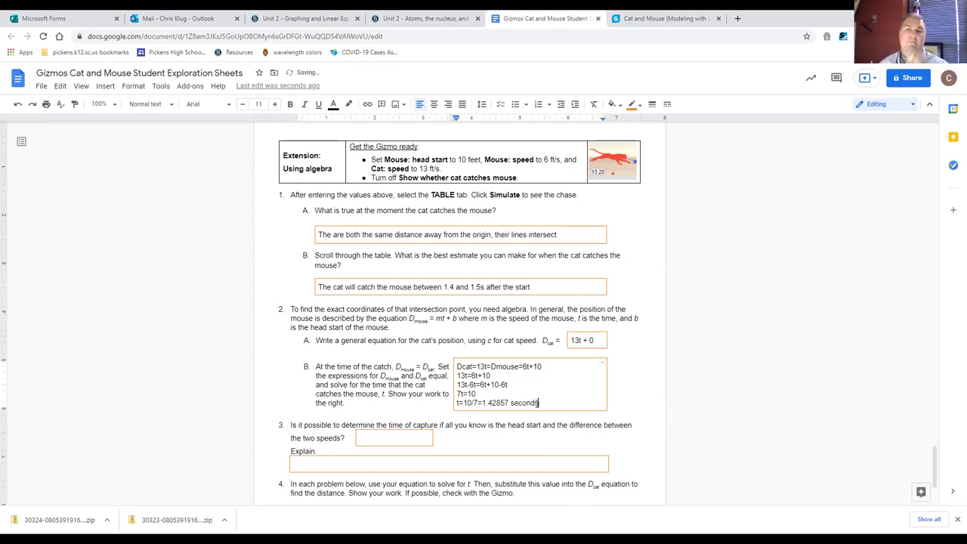
{"action": "type", "text": " ="}
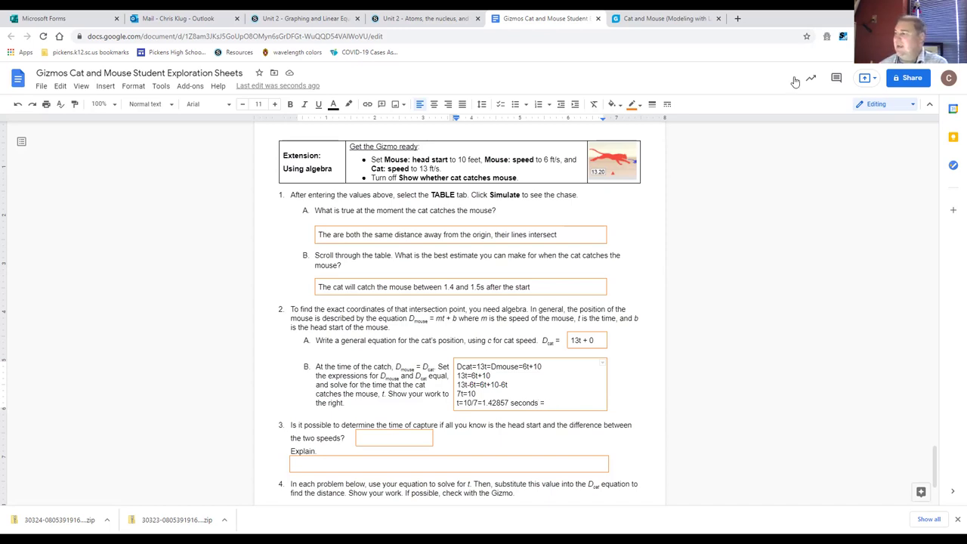
{"action": "left_click", "coordinate": [684, 18]}
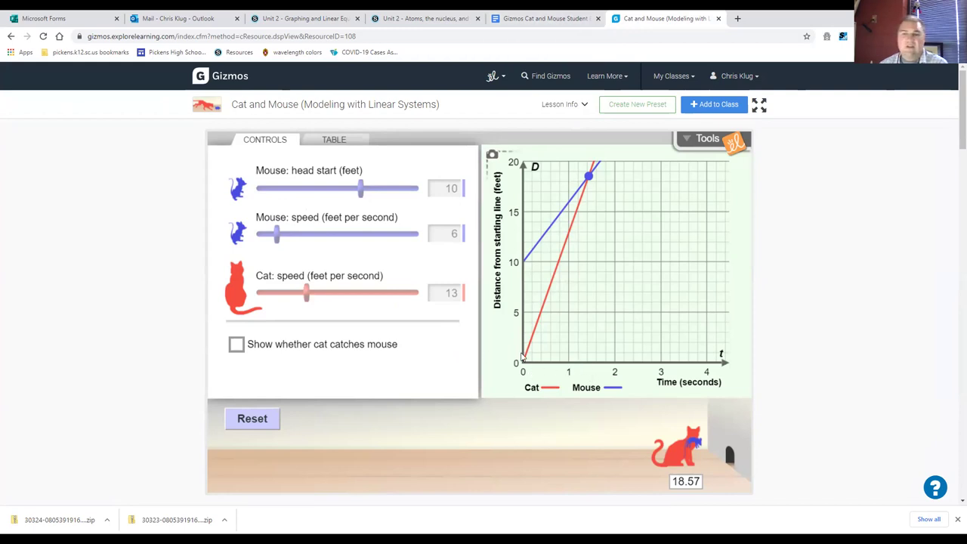
{"action": "left_click", "coordinate": [595, 14]}
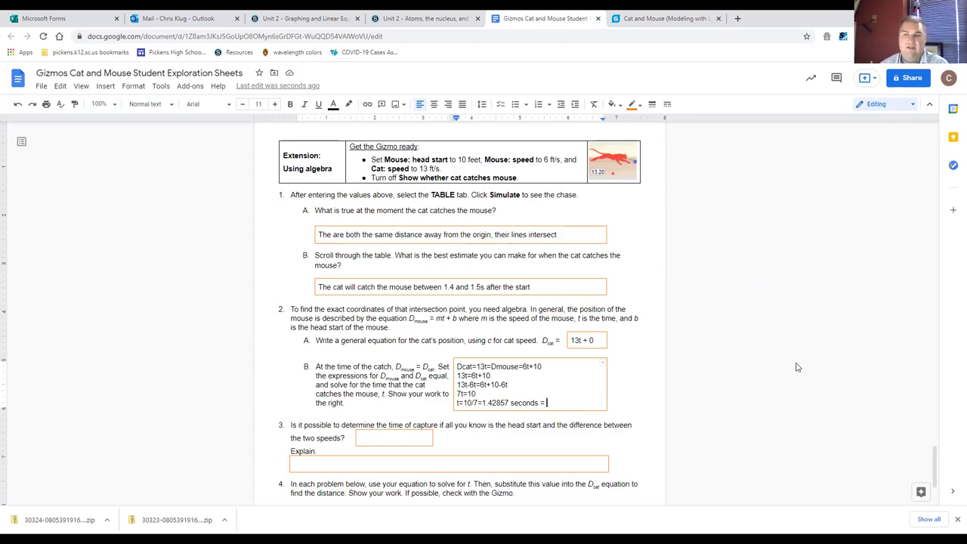
{"action": "type", "text": "1.43"}
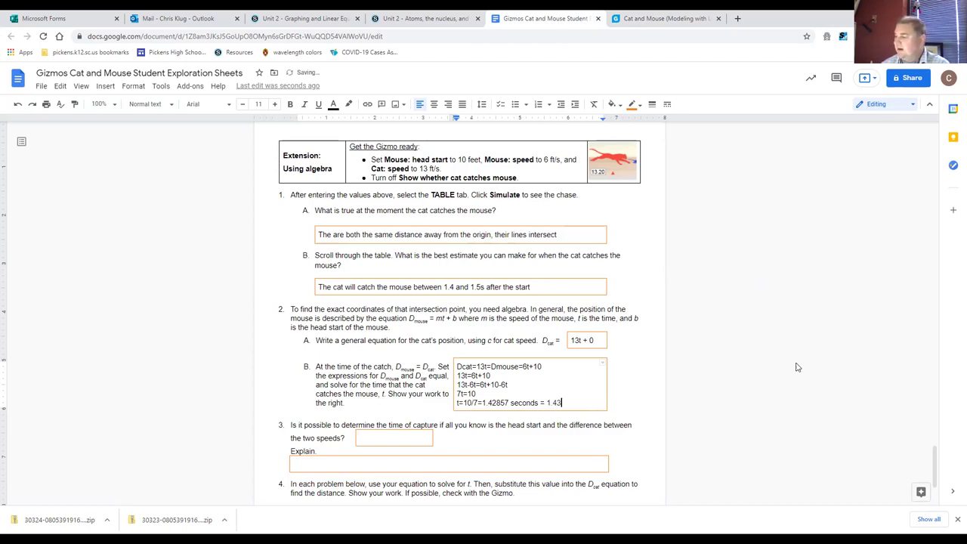
{"action": "type", "text": " se"}
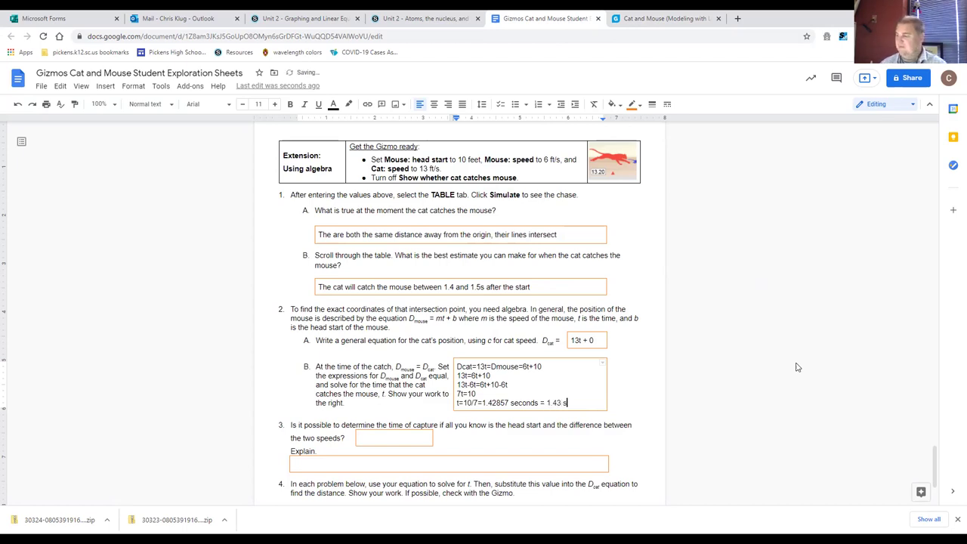
{"action": "type", "text": "conds"}
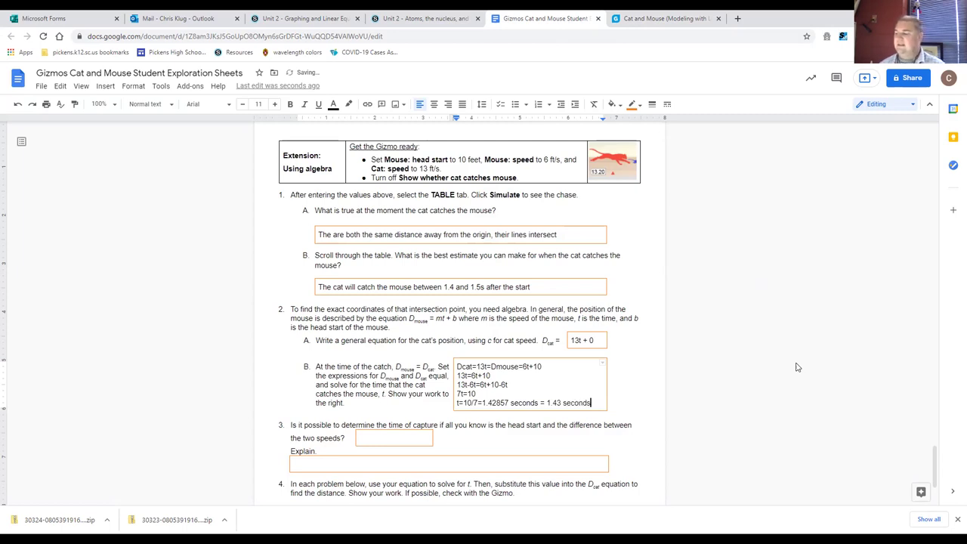
{"action": "scroll", "coordinate": [745, 326], "scroll_direction": "down", "scroll_amount": 3}
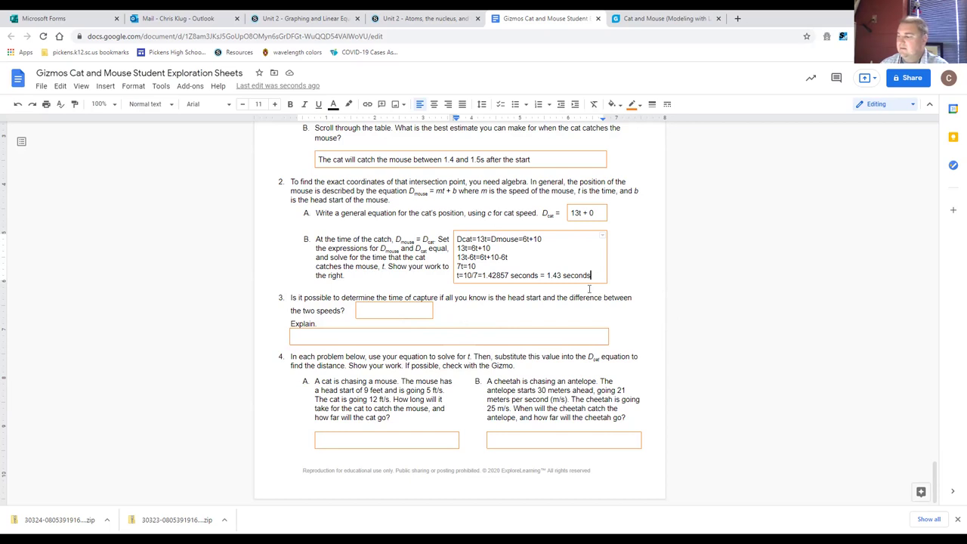
Answer question 3 'yes' and begin the explanation with 'the head start'
{"action": "left_click", "coordinate": [422, 313]}
{"action": "type", "text": "yes"}
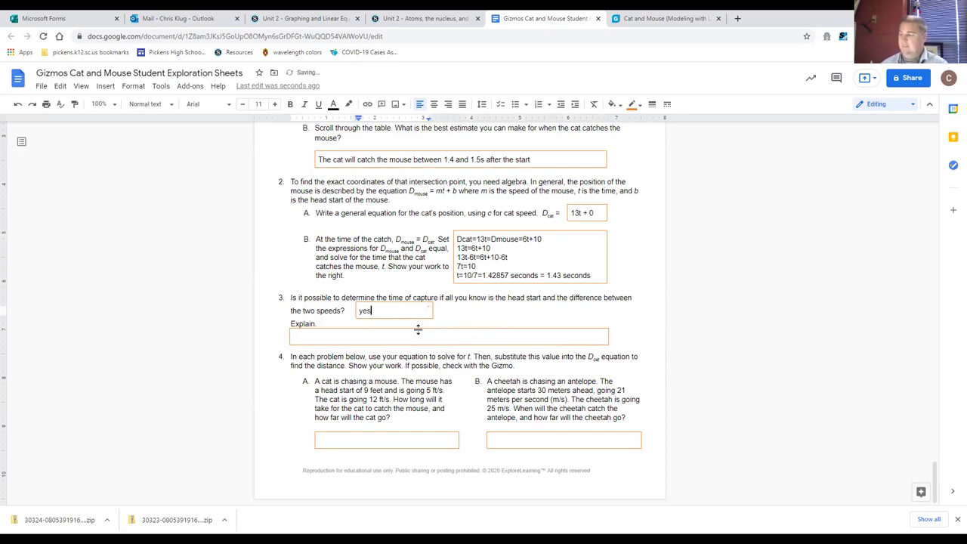
{"action": "left_click", "coordinate": [418, 332]}
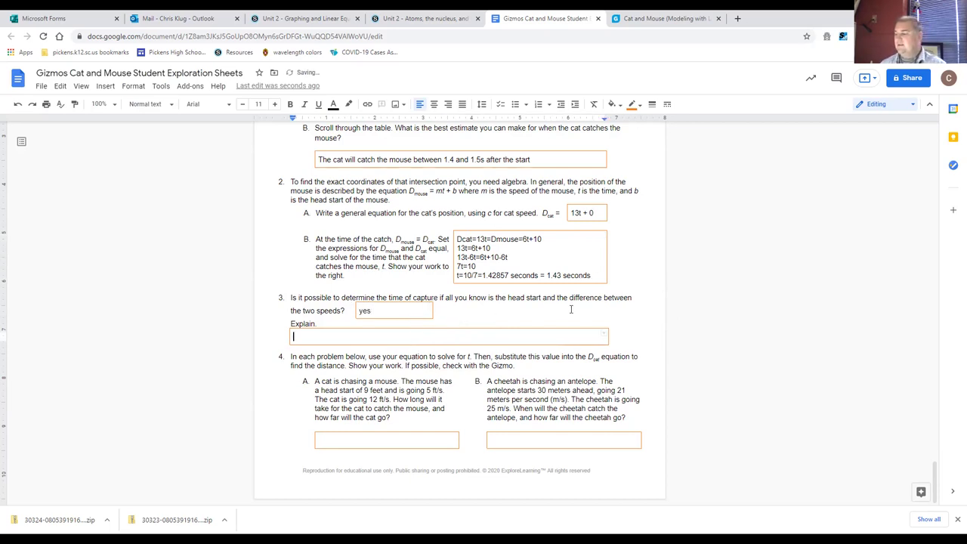
{"action": "type", "text": "the head start"}
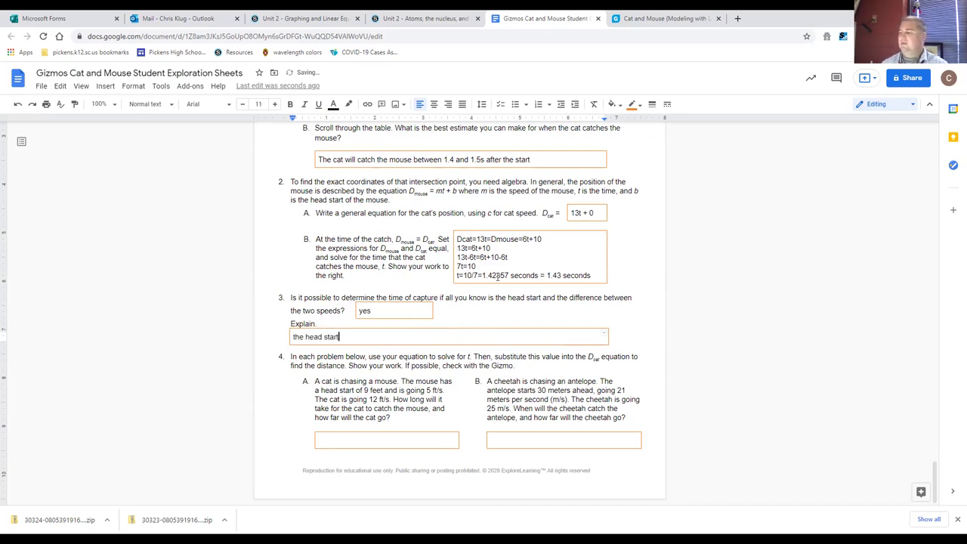
{"action": "double_click", "coordinate": [471, 267]}
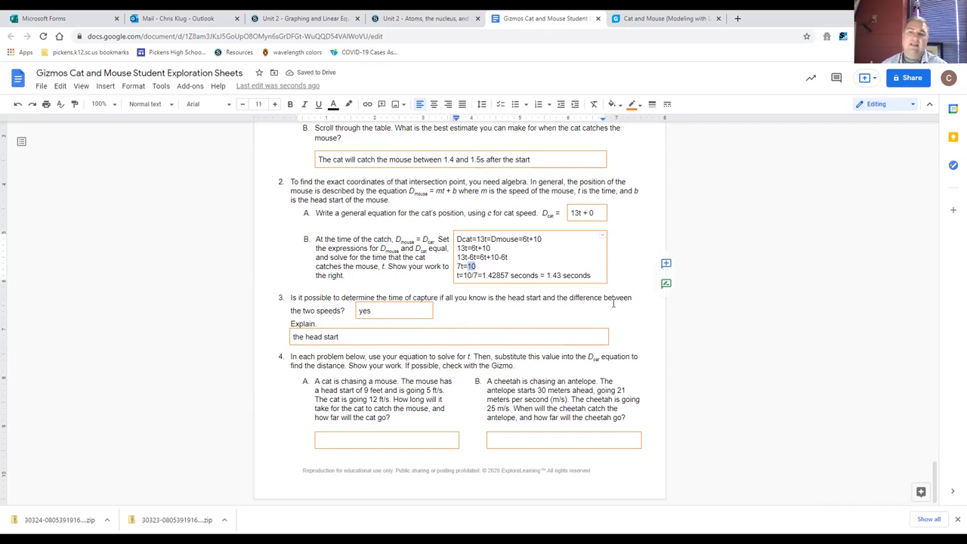
{"action": "left_click", "coordinate": [506, 279]}
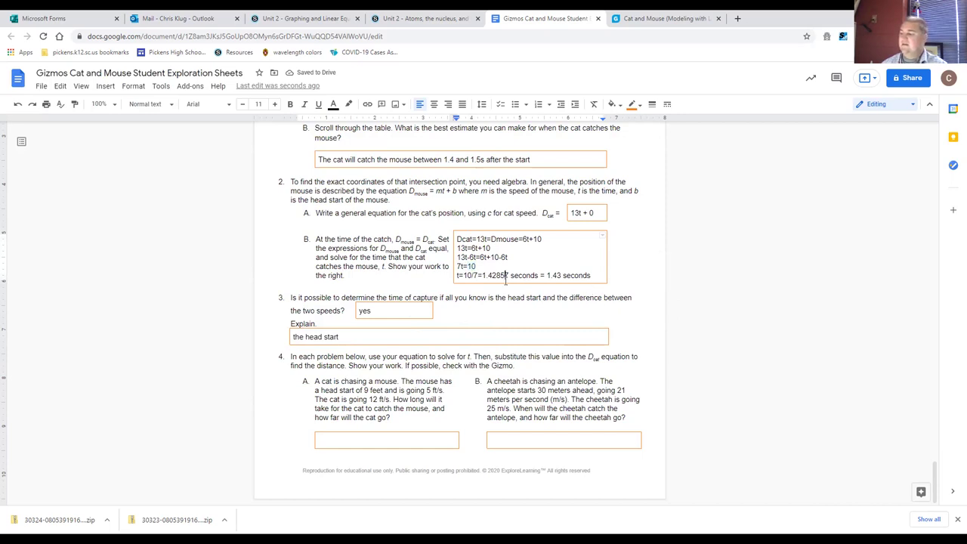
{"action": "left_click", "coordinate": [420, 338]}
Complete the explanation: head start equals the difference between the speeds multiplied by time
{"action": "type", "text": "is equal to"}
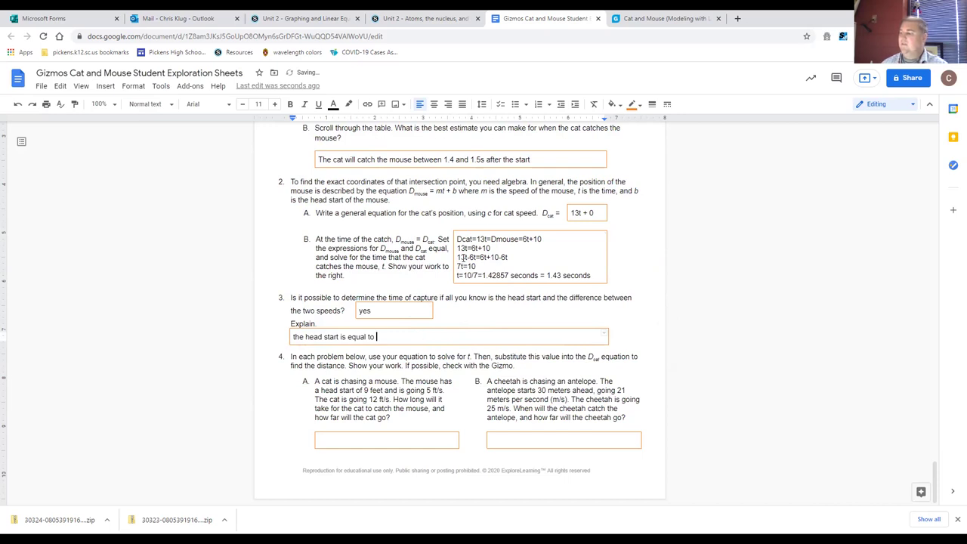
{"action": "left_click_drag", "start_coordinate": [456, 258], "coordinate": [474, 260]}
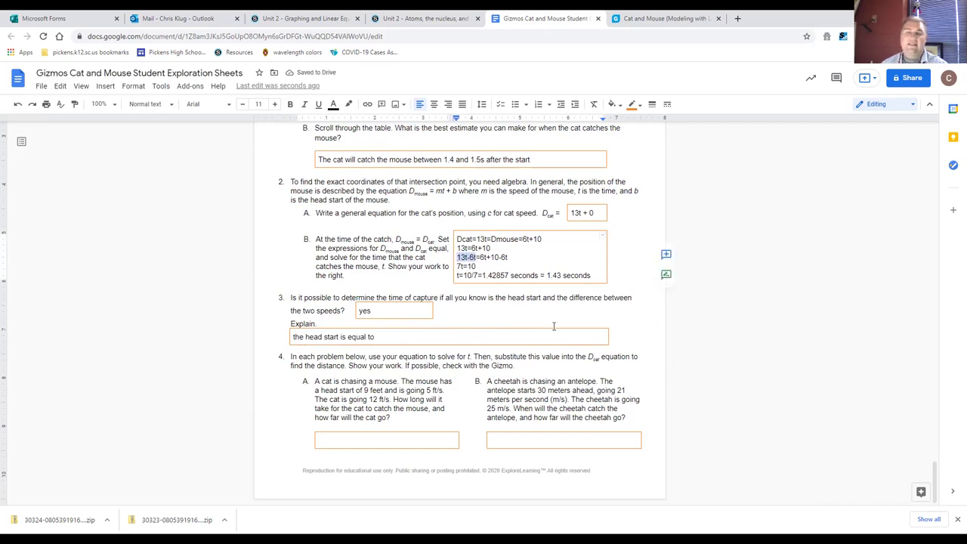
{"action": "left_click", "coordinate": [400, 338]}
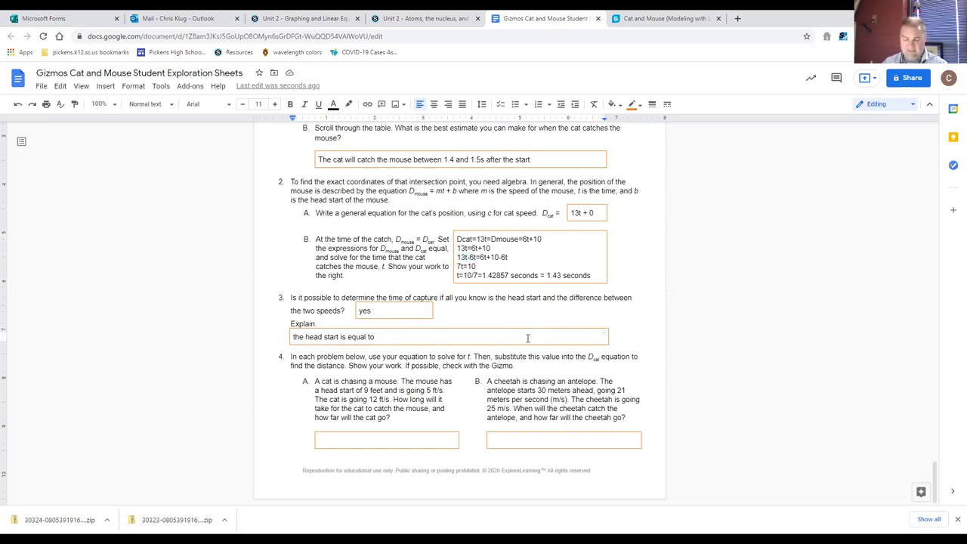
{"action": "type", "text": "the difference between the spee"}
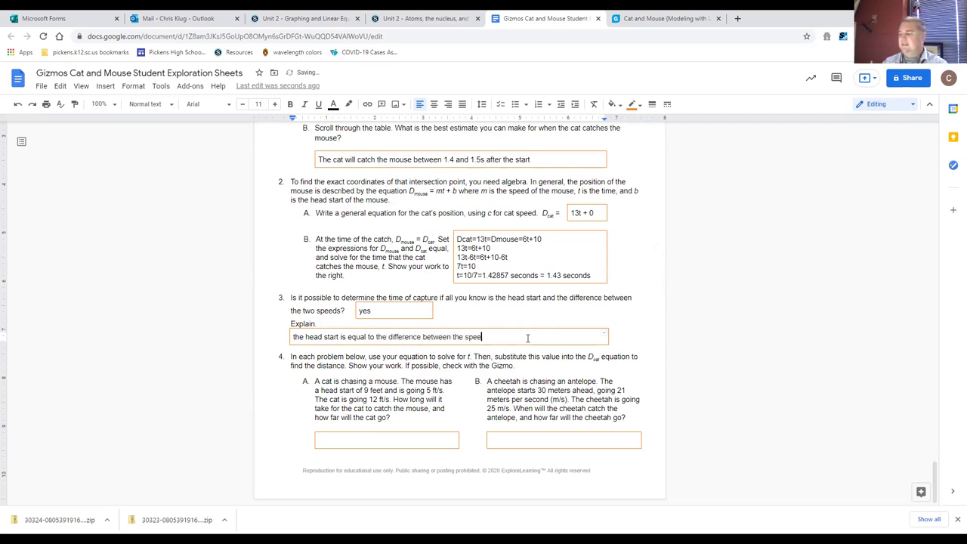
{"action": "type", "text": "d by time"}
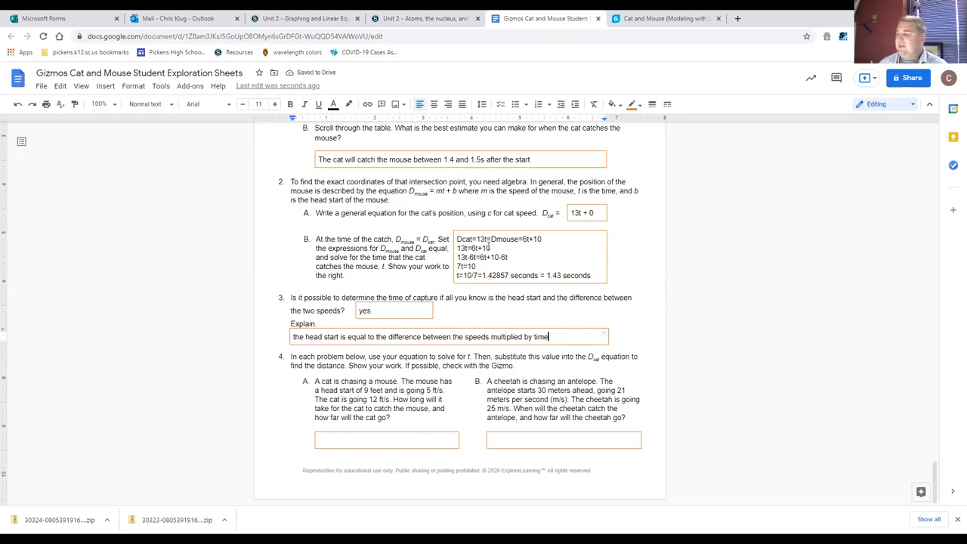
{"action": "left_click", "coordinate": [461, 248]}
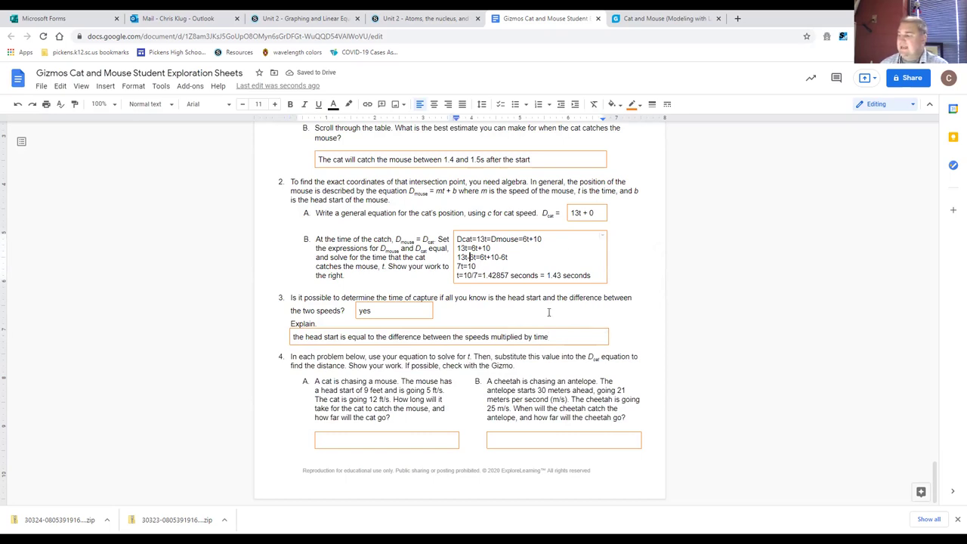
{"action": "left_click", "coordinate": [661, 15]}
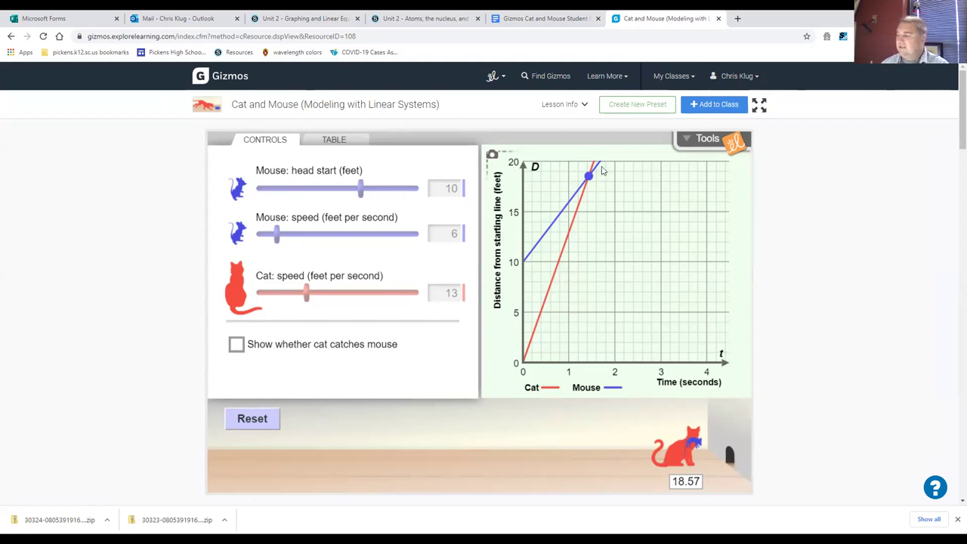
Reset, run a trial chase with the cat's speed lowered to 10 ft/s, and review the position table
{"action": "left_click", "coordinate": [334, 139]}
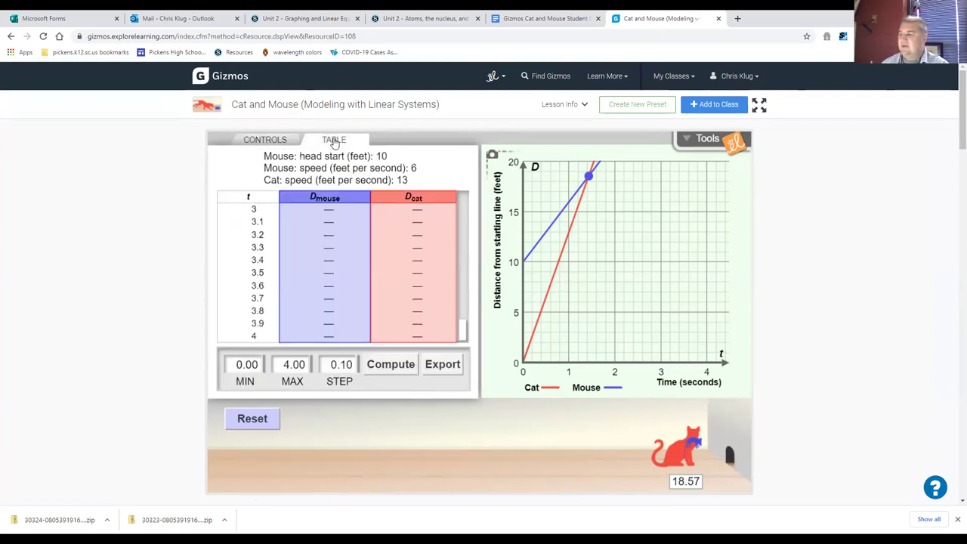
{"action": "left_click", "coordinate": [288, 140]}
{"action": "left_click", "coordinate": [262, 422]}
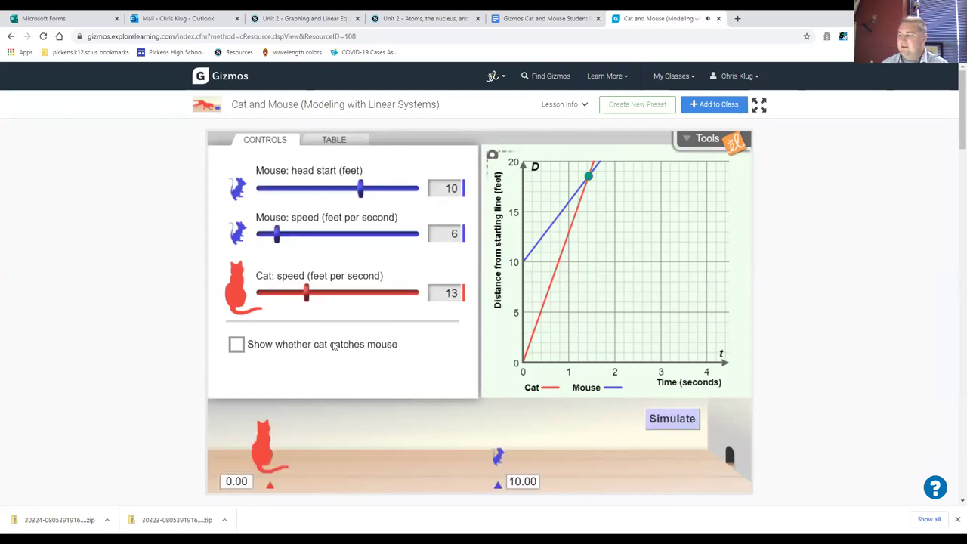
{"action": "left_click_drag", "start_coordinate": [307, 292], "coordinate": [295, 295]}
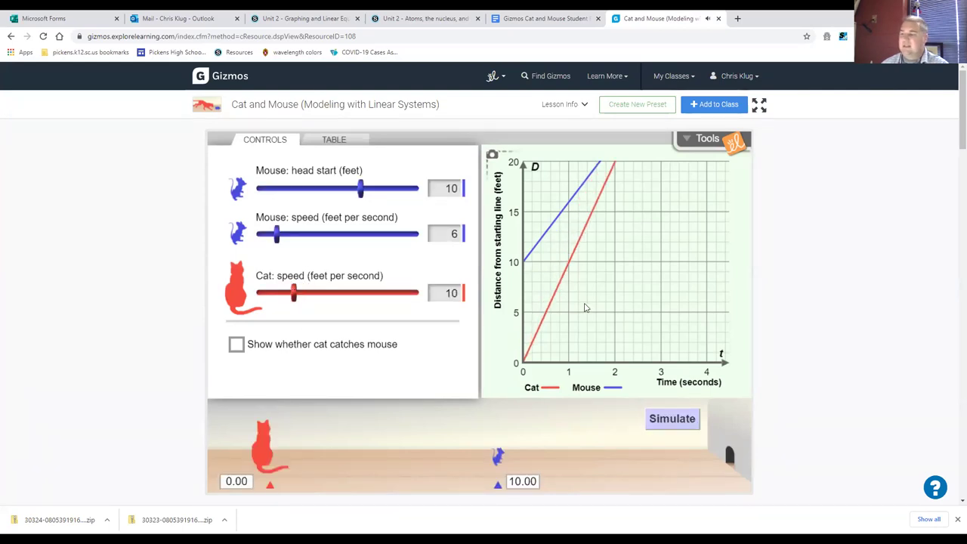
{"action": "left_click", "coordinate": [344, 143]}
{"action": "left_click", "coordinate": [671, 422]}
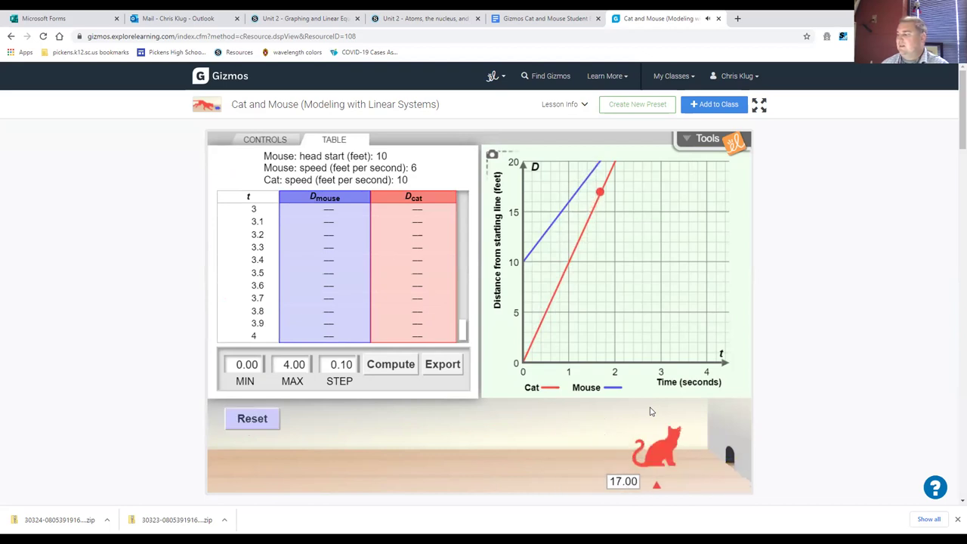
{"action": "left_click_drag", "start_coordinate": [461, 329], "coordinate": [475, 231]}
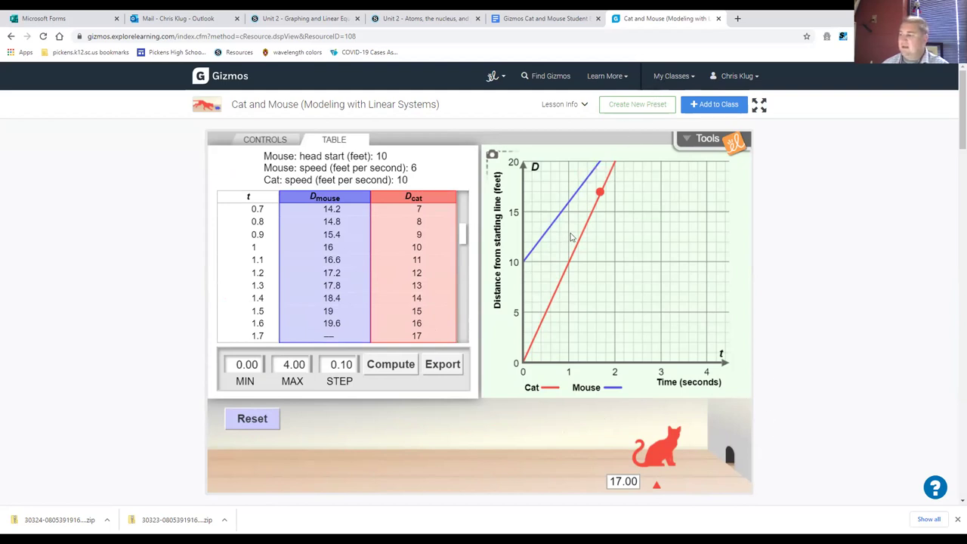
Reset the chase, return the cat's speed to 13 ft/s, and set the mouse's speed to 4 ft/s
{"action": "left_click", "coordinate": [266, 140]}
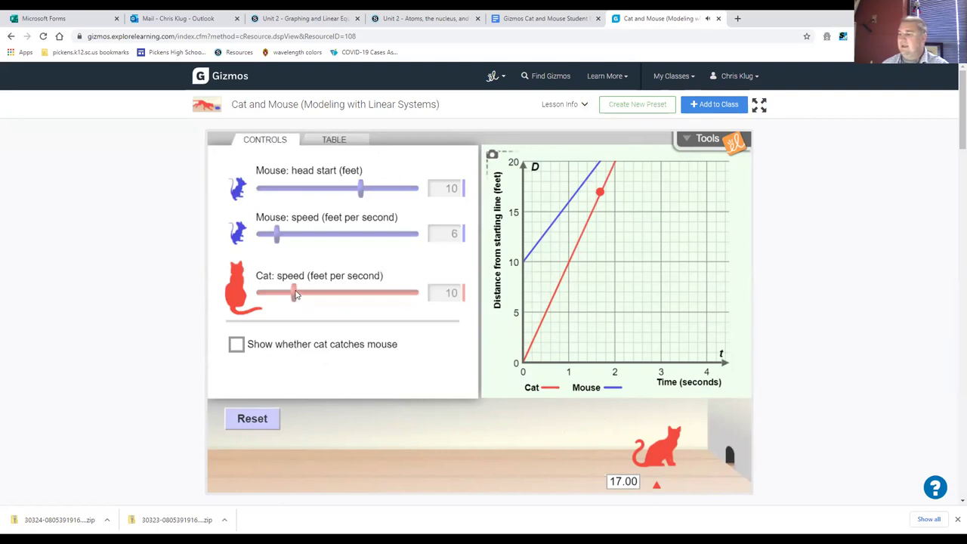
{"action": "left_click", "coordinate": [253, 423]}
{"action": "left_click_drag", "start_coordinate": [295, 294], "coordinate": [307, 293]}
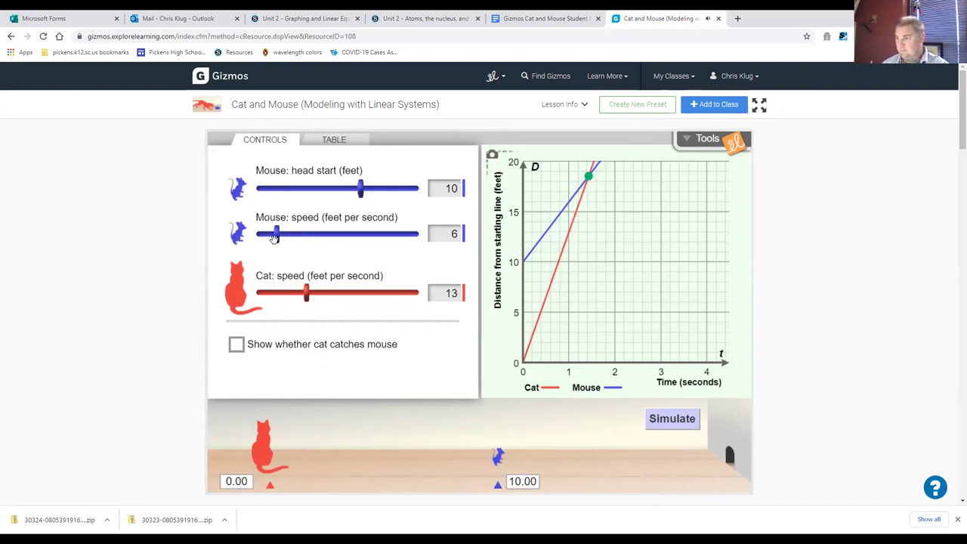
{"action": "left_click_drag", "start_coordinate": [277, 235], "coordinate": [257, 235]}
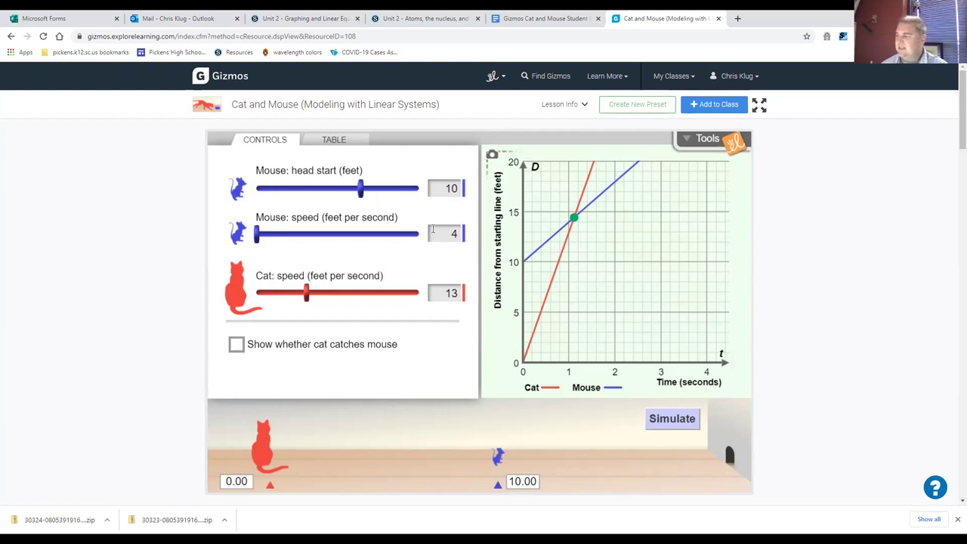
Check the position table to find the cat reaching 14.44 feet at 1.11 seconds
{"action": "left_click", "coordinate": [338, 142]}
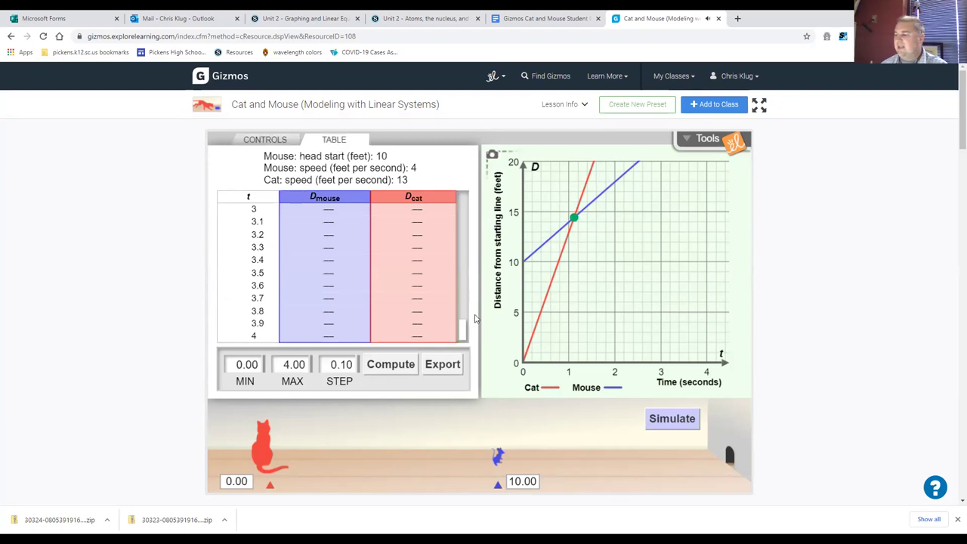
{"action": "left_click_drag", "start_coordinate": [462, 333], "coordinate": [474, 245]}
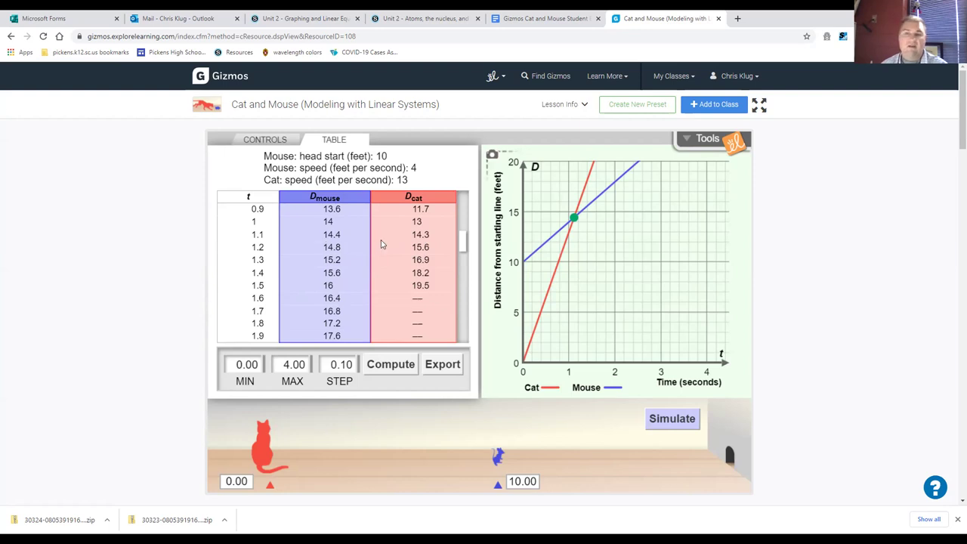
{"action": "left_click", "coordinate": [281, 145]}
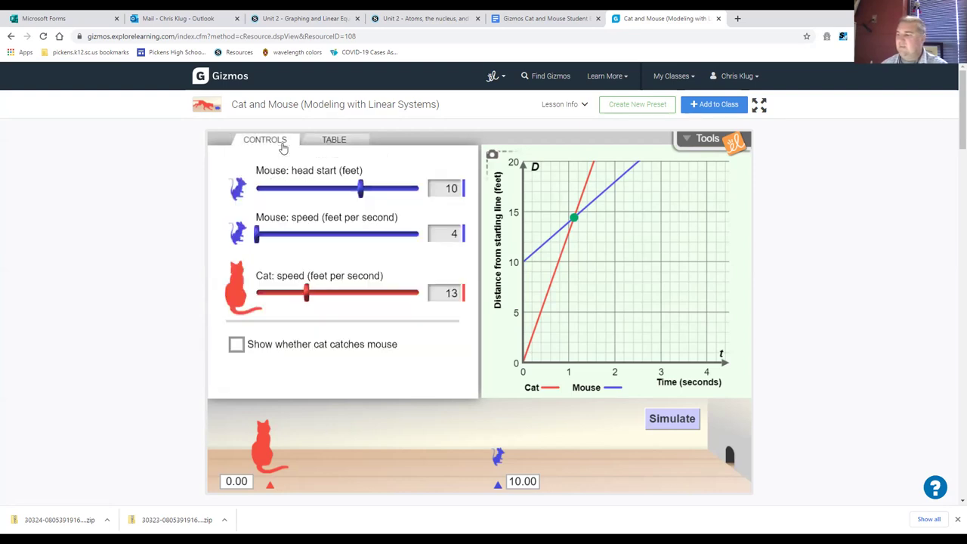
Confirm the catch with 'Show whether cat catches mouse', then return to the Google Docs worksheet
{"action": "left_click", "coordinate": [236, 345]}
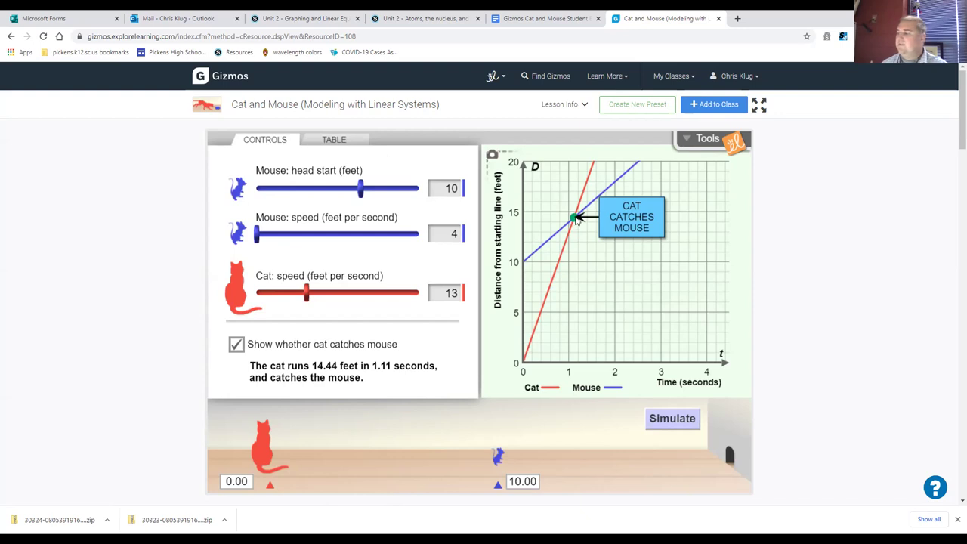
{"action": "left_click", "coordinate": [237, 344]}
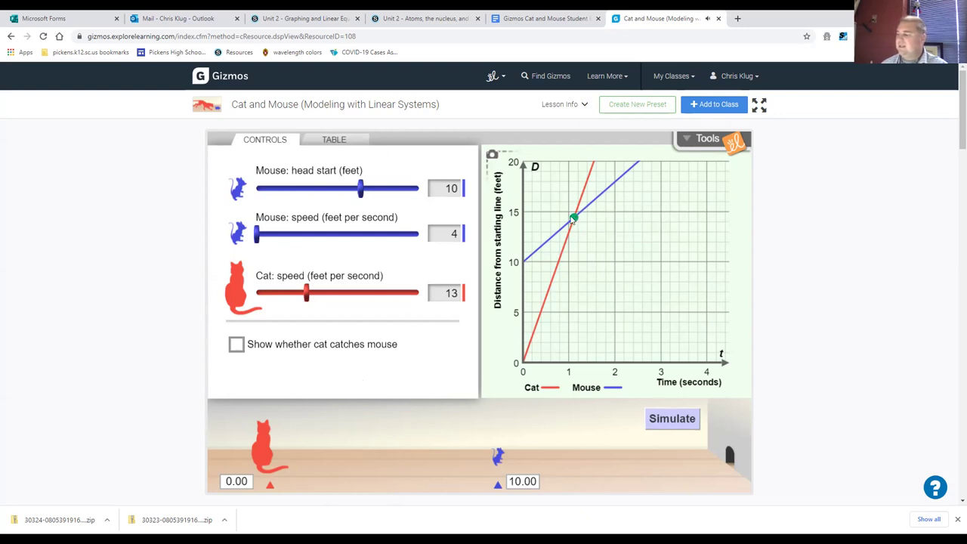
{"action": "left_click", "coordinate": [529, 15]}
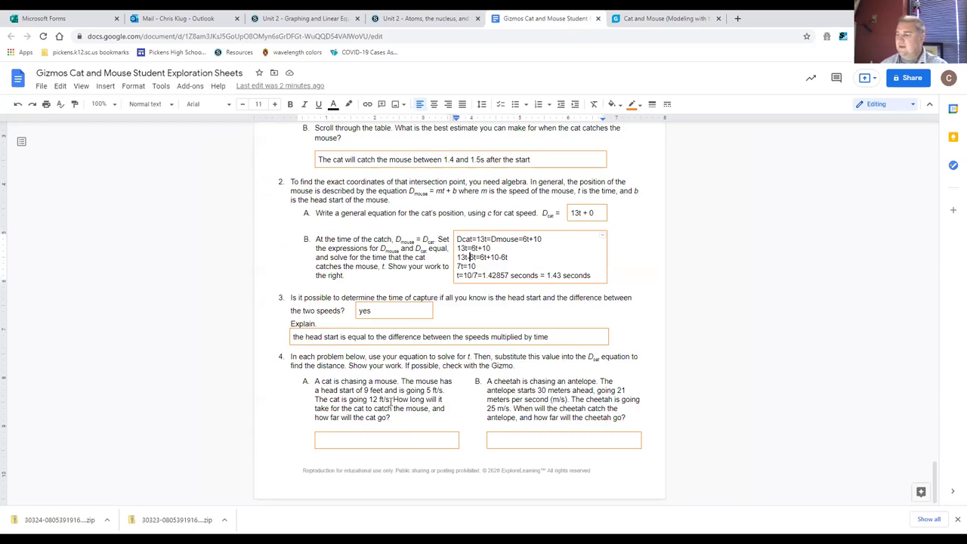
{"action": "left_click", "coordinate": [551, 365]}
{"action": "left_click", "coordinate": [615, 367]}
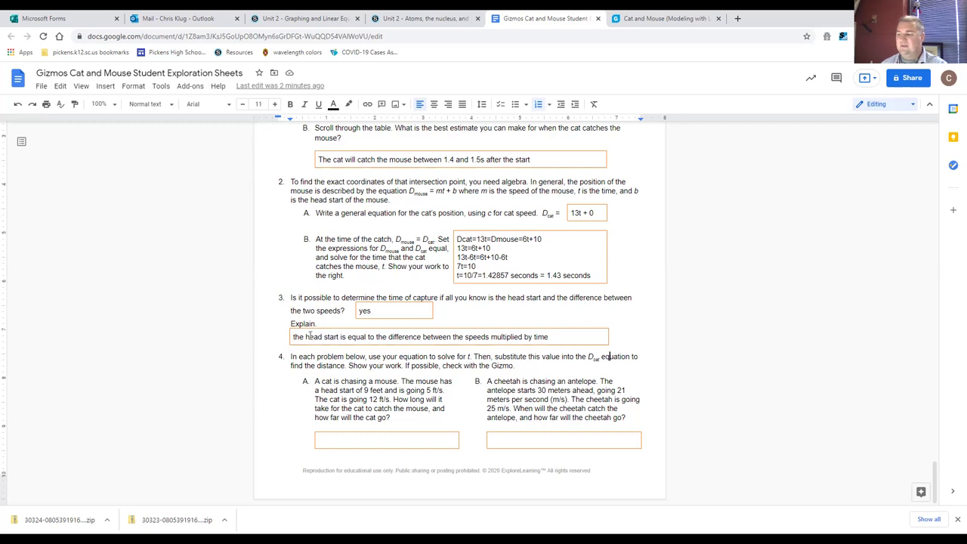
{"action": "left_click_drag", "start_coordinate": [306, 337], "coordinate": [558, 338]}
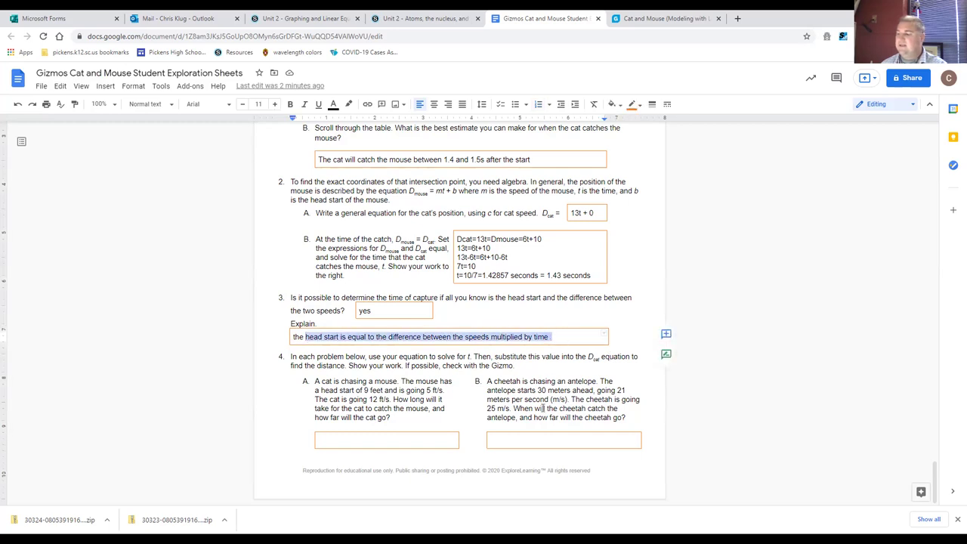